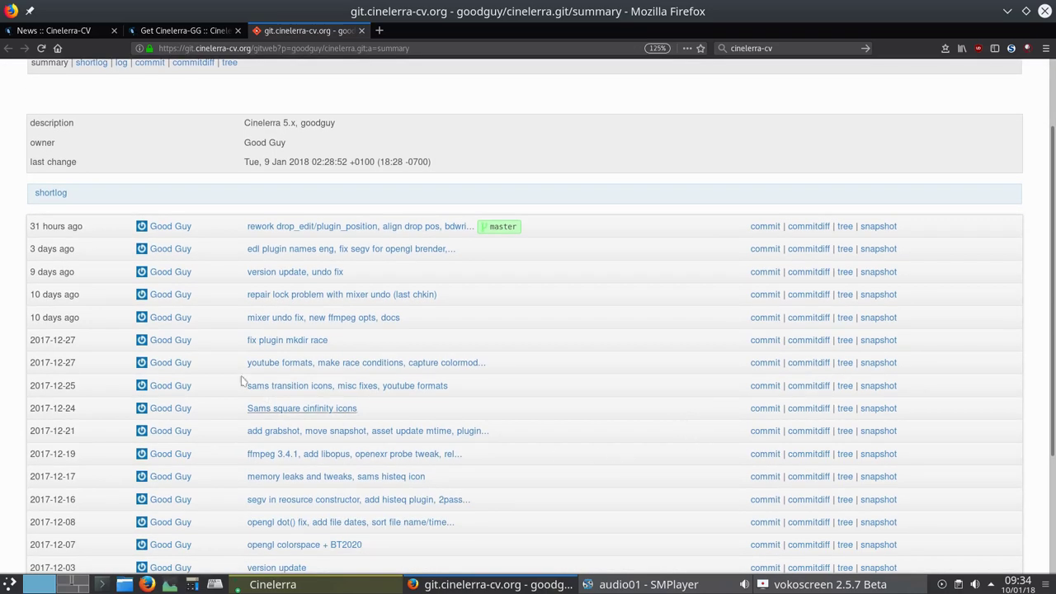
Examine the recent commits in the goodguy cinelerra.git shortlog, including the ffmpeg 3.4.1 entry, and close the repository page.
{"action": "left_click_drag", "start_coordinate": [91, 234], "coordinate": [12, 237]}
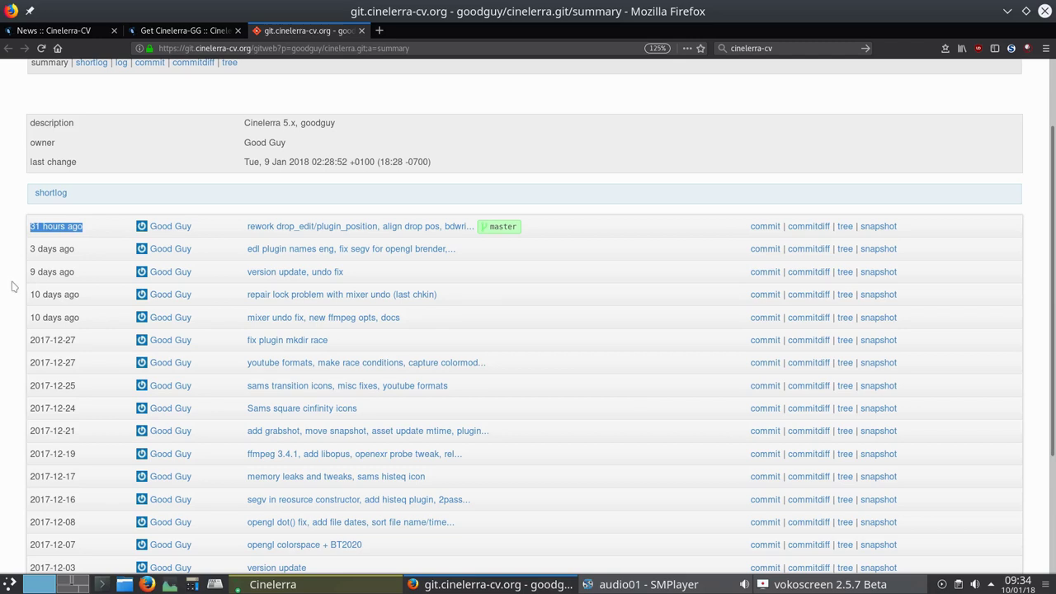
{"action": "left_click_drag", "start_coordinate": [86, 250], "coordinate": [35, 250]}
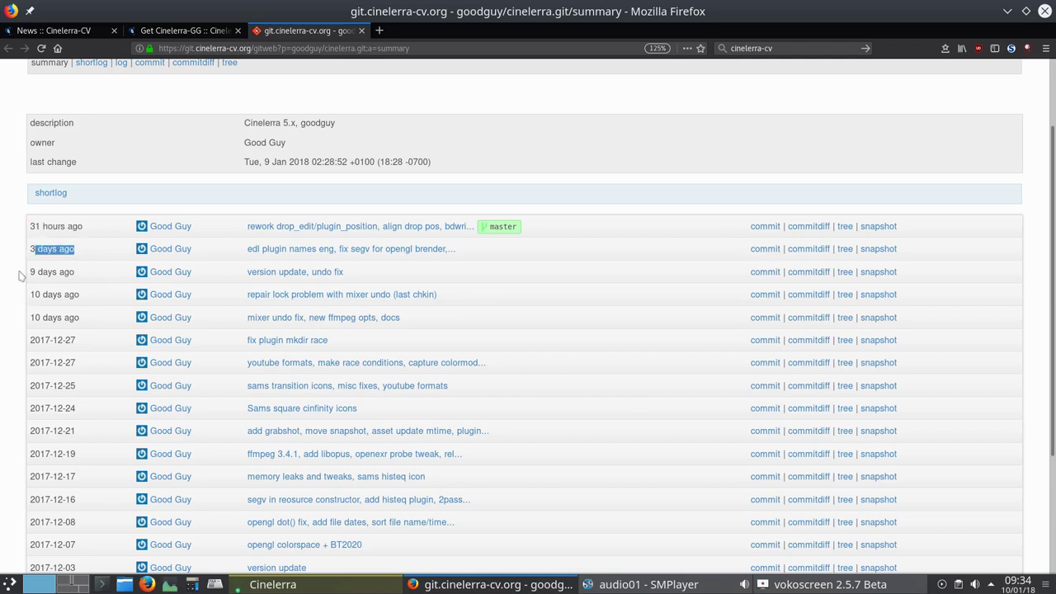
{"action": "left_click", "coordinate": [198, 394]}
{"action": "scroll", "coordinate": [614, 379], "scroll_direction": "down", "scroll_amount": 1}
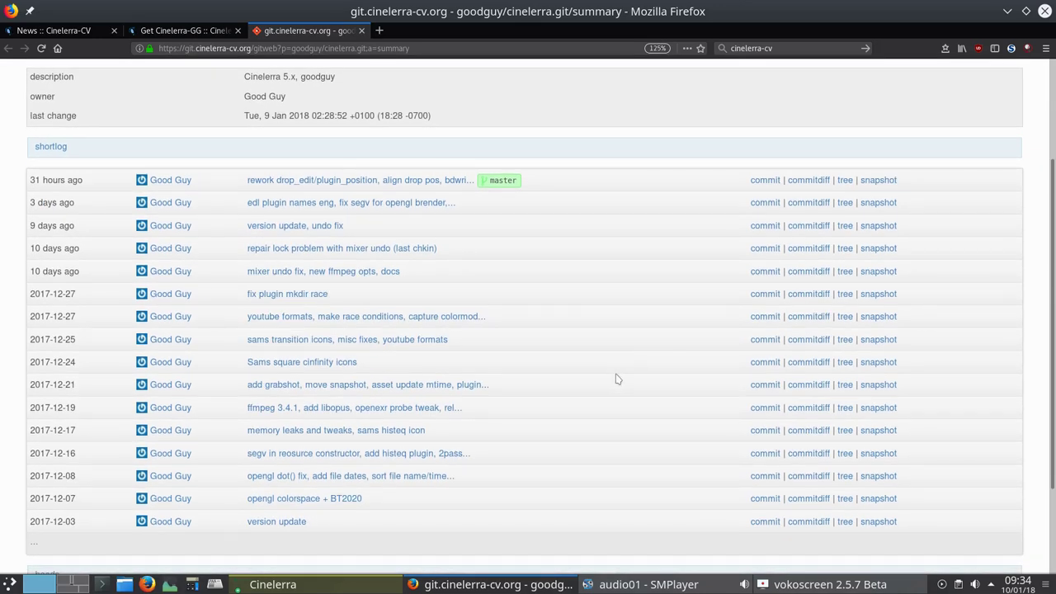
{"action": "scroll", "coordinate": [617, 378], "scroll_direction": "down", "scroll_amount": 1}
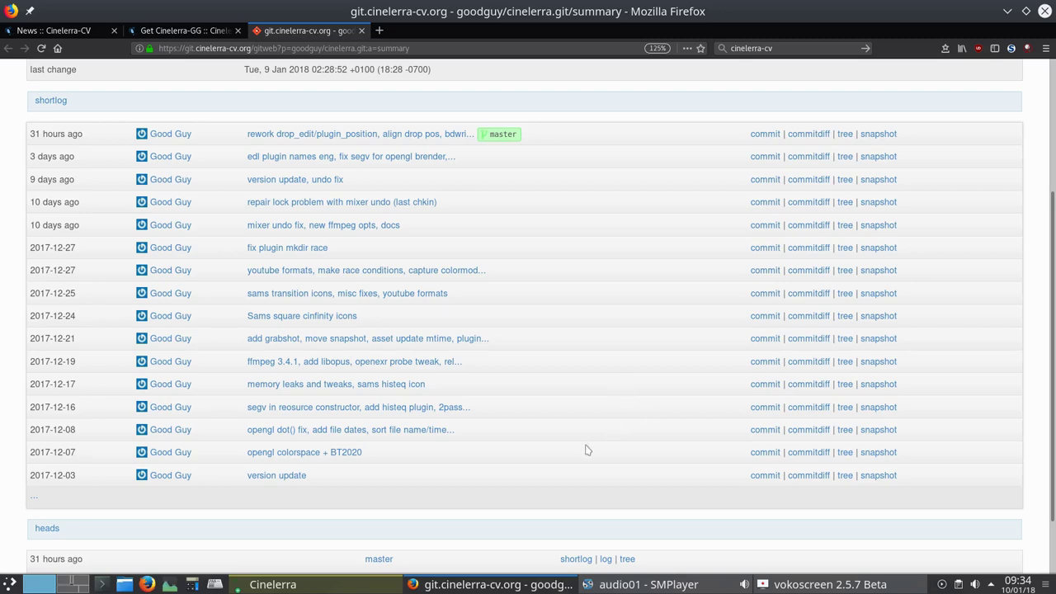
{"action": "scroll", "coordinate": [614, 437], "scroll_direction": "up", "scroll_amount": 2}
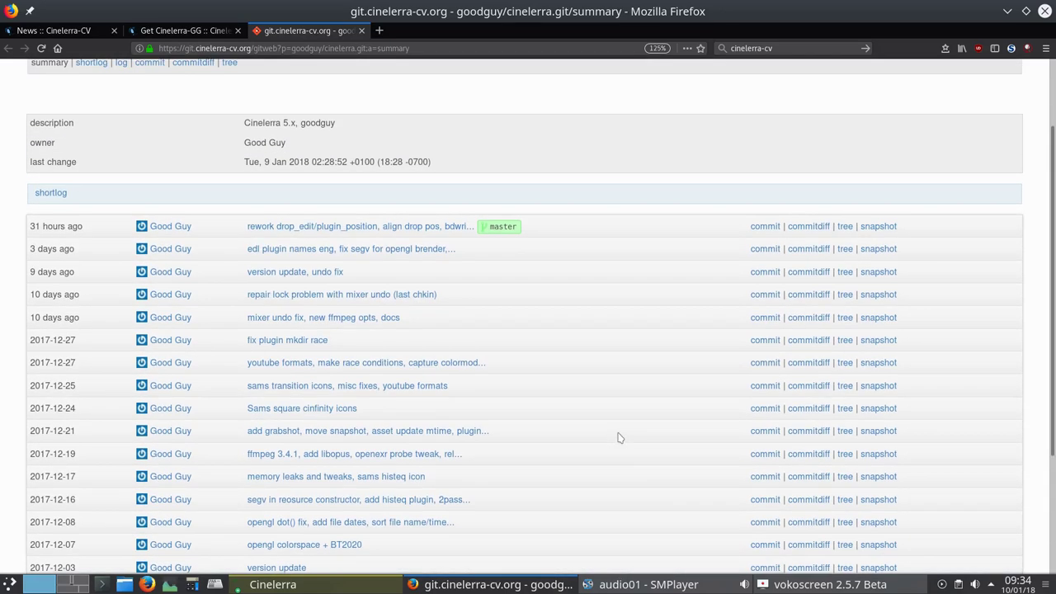
{"action": "left_click_drag", "start_coordinate": [241, 451], "coordinate": [491, 464]}
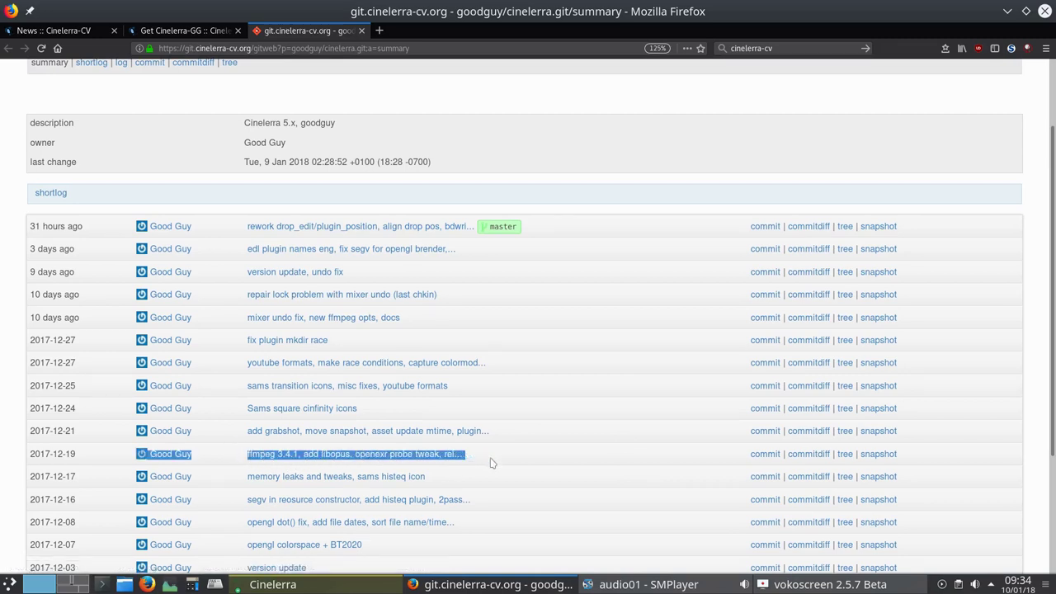
{"action": "left_click", "coordinate": [609, 431]}
{"action": "scroll", "coordinate": [607, 429], "scroll_direction": "up", "scroll_amount": 2}
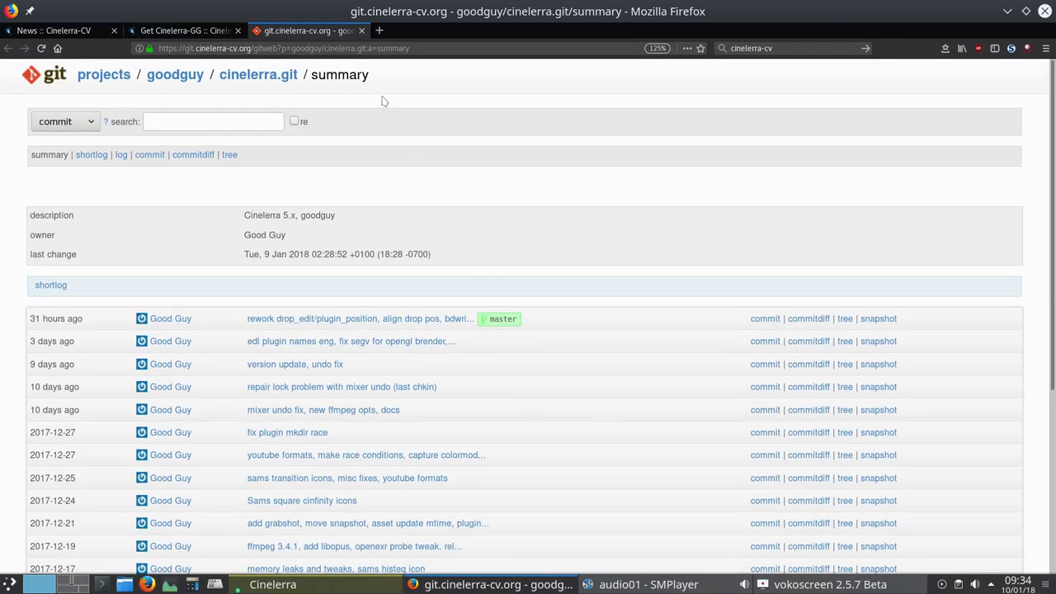
{"action": "left_click", "coordinate": [362, 30]}
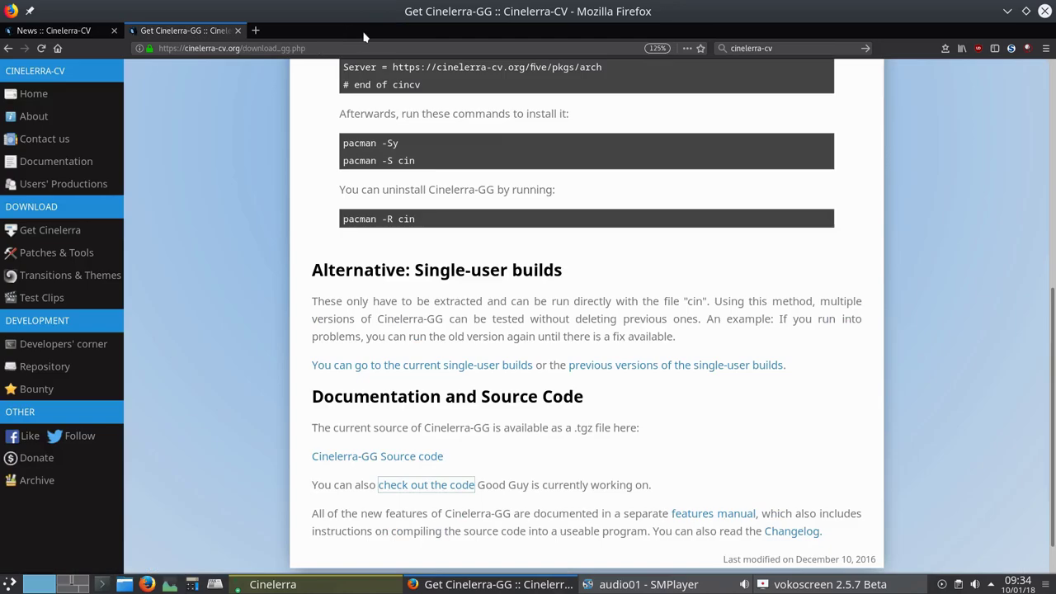
Switch to Cinelerra and load prova.xml from the video_editing/prova folder, replacing the current project.
{"action": "left_click", "coordinate": [73, 586]}
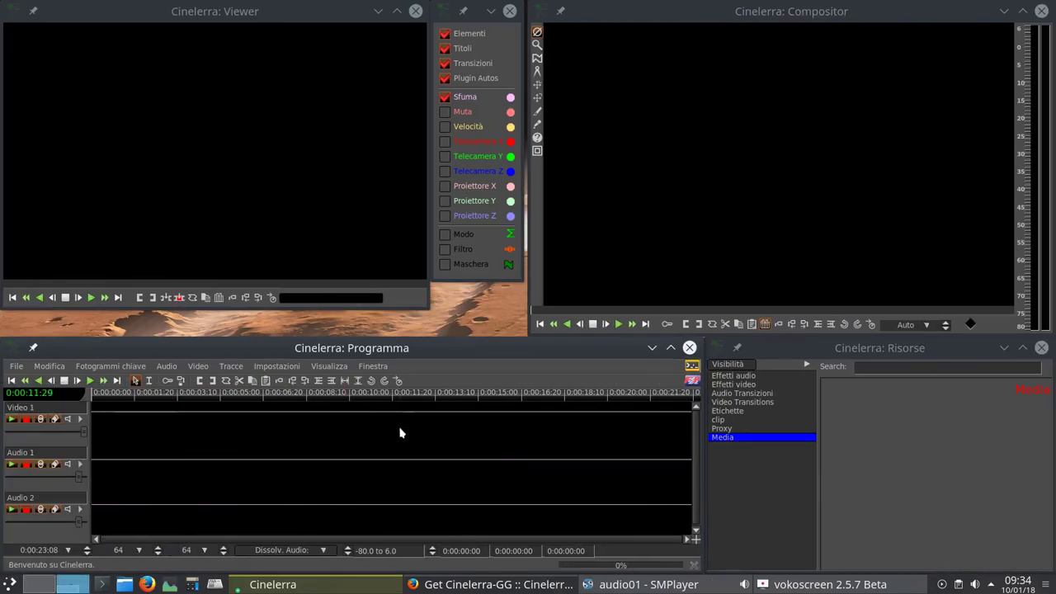
{"action": "left_click", "coordinate": [15, 367]}
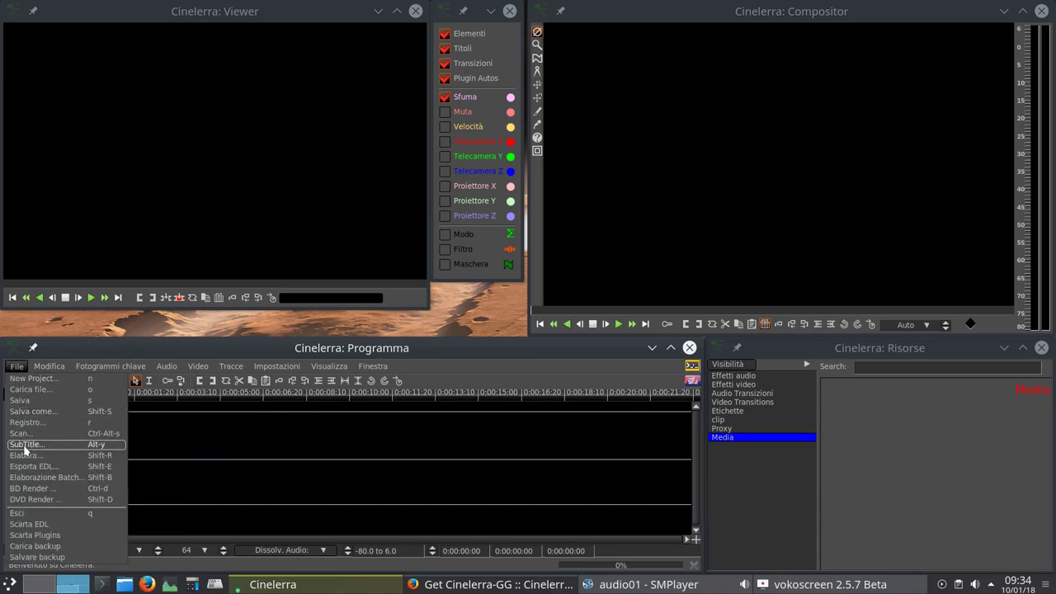
{"action": "left_click", "coordinate": [28, 390]}
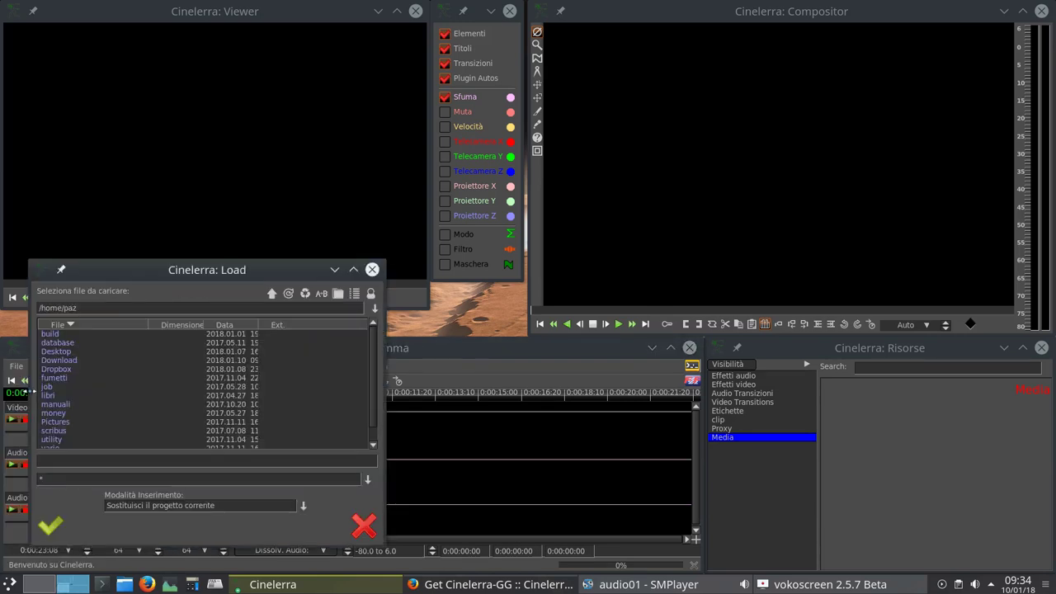
{"action": "scroll", "coordinate": [147, 406], "scroll_direction": "down", "scroll_amount": 1}
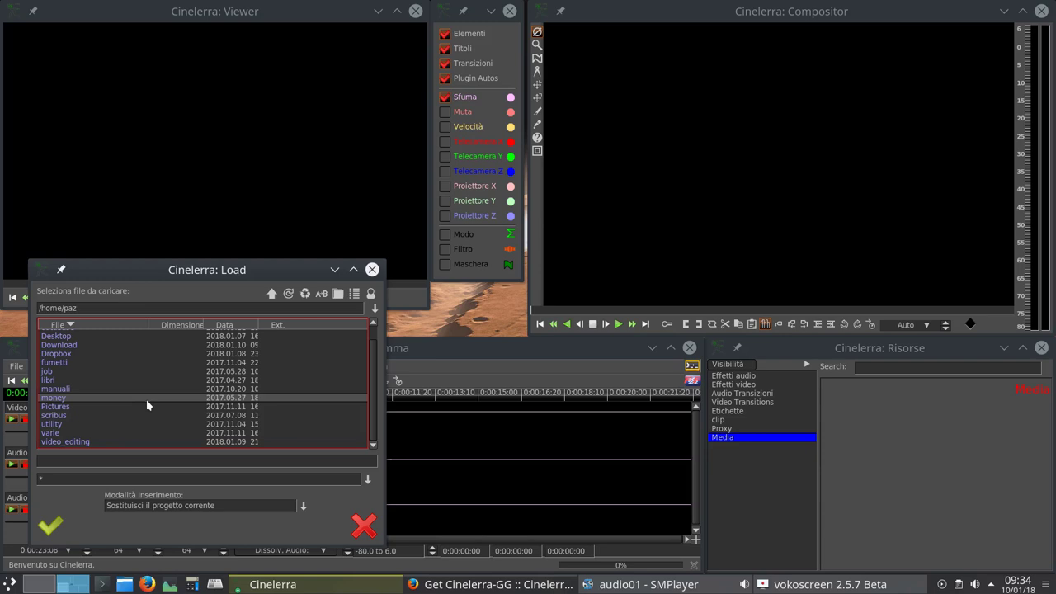
{"action": "double_click", "coordinate": [70, 443]}
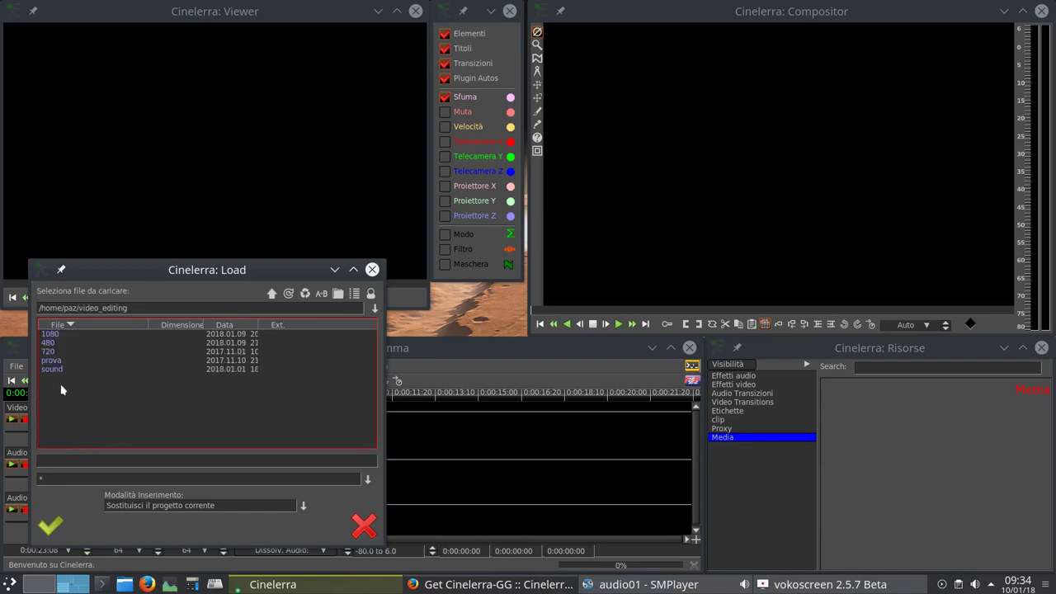
{"action": "left_click", "coordinate": [52, 360]}
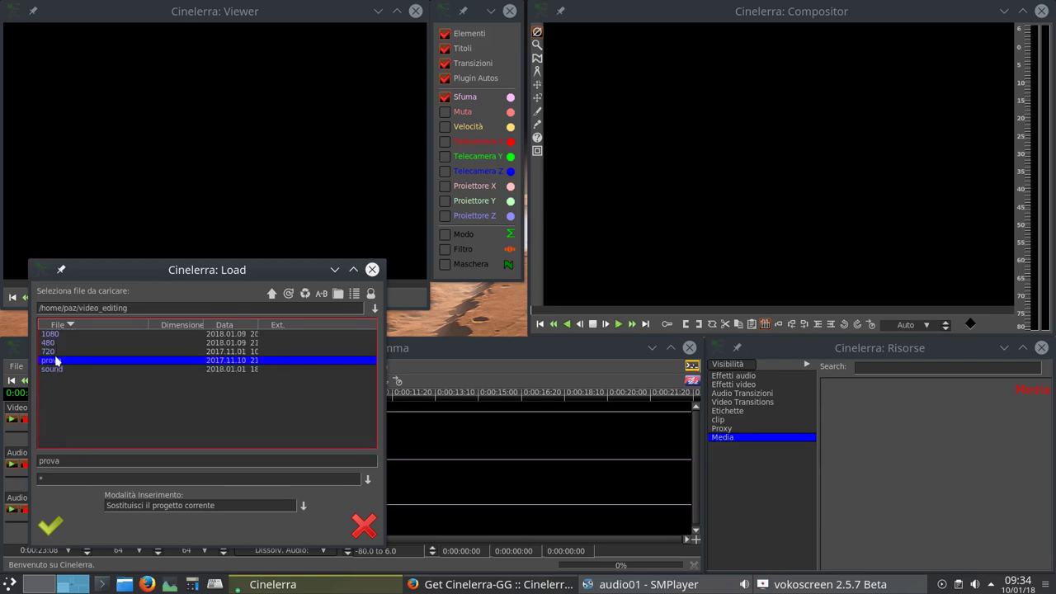
{"action": "double_click", "coordinate": [52, 360]}
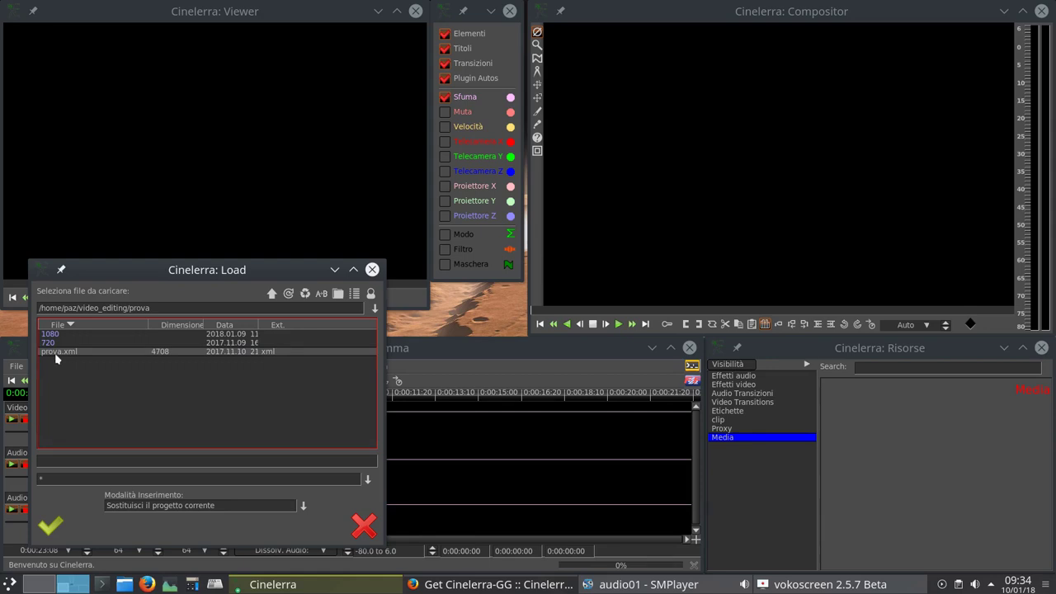
{"action": "left_click", "coordinate": [60, 352]}
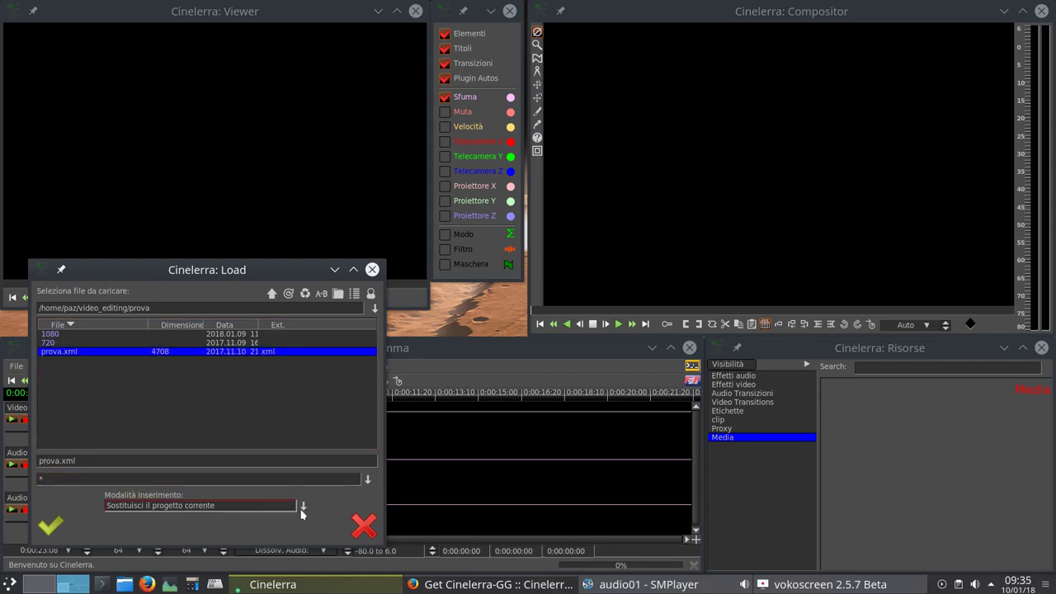
{"action": "left_click", "coordinate": [51, 526]}
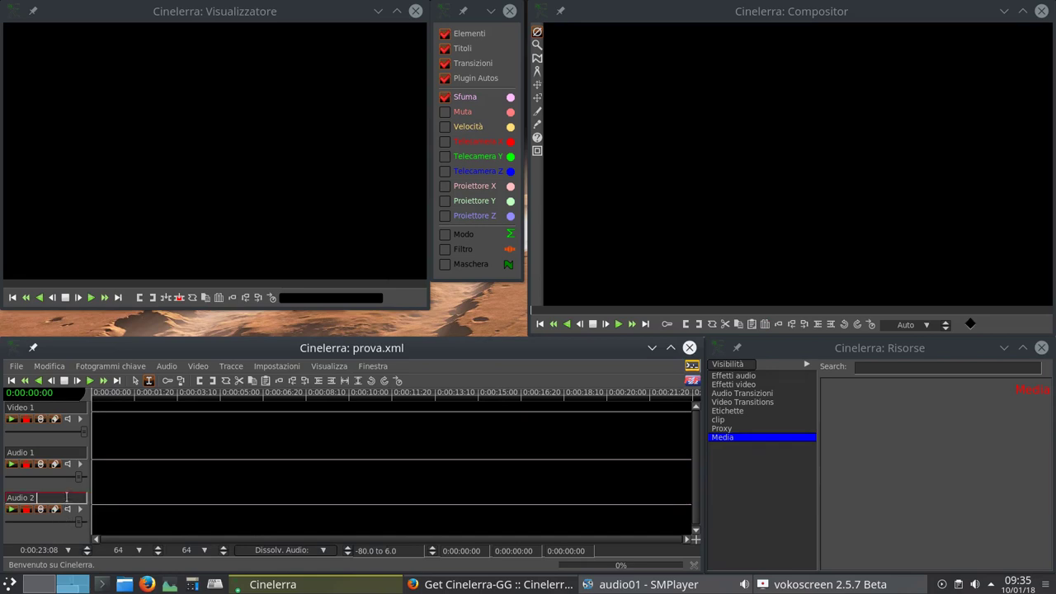
Load the image cinelerra_marte.png from the prova/1080 folder in place of the current project.
{"action": "left_click", "coordinate": [15, 368]}
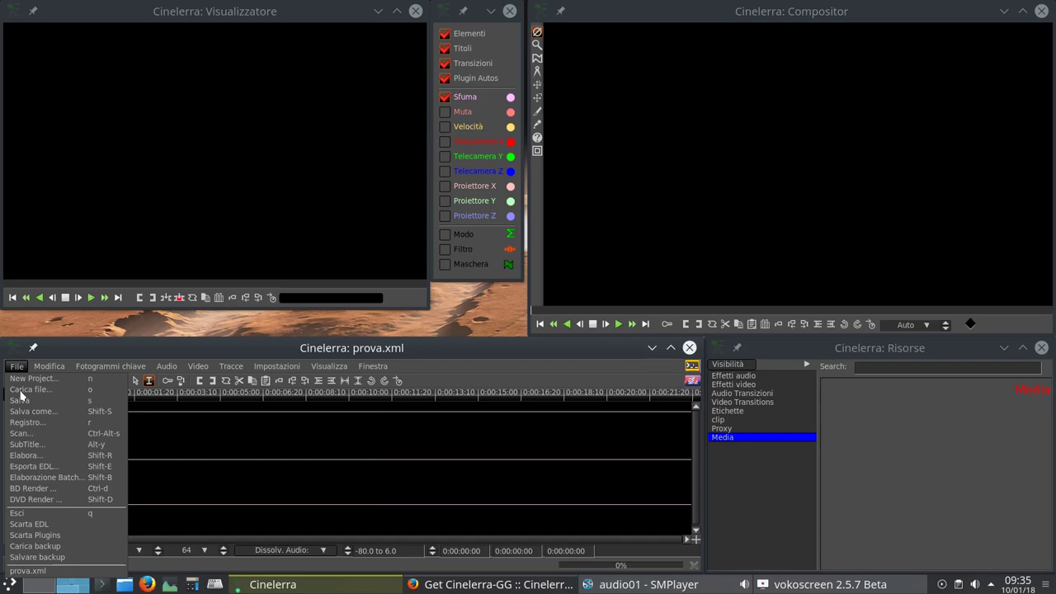
{"action": "left_click", "coordinate": [20, 389]}
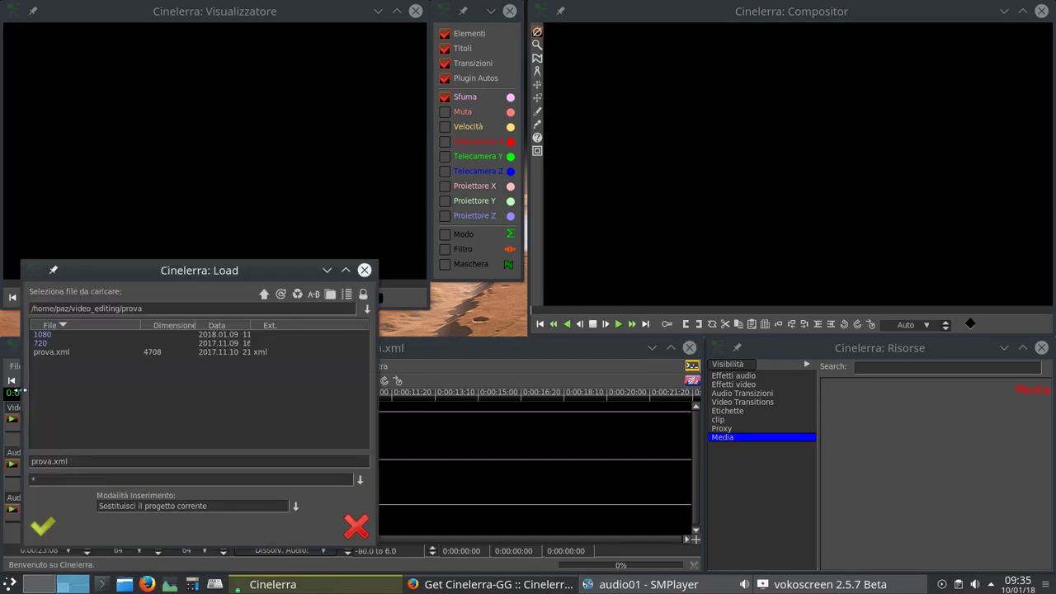
{"action": "left_click", "coordinate": [56, 337]}
{"action": "double_click", "coordinate": [55, 336]}
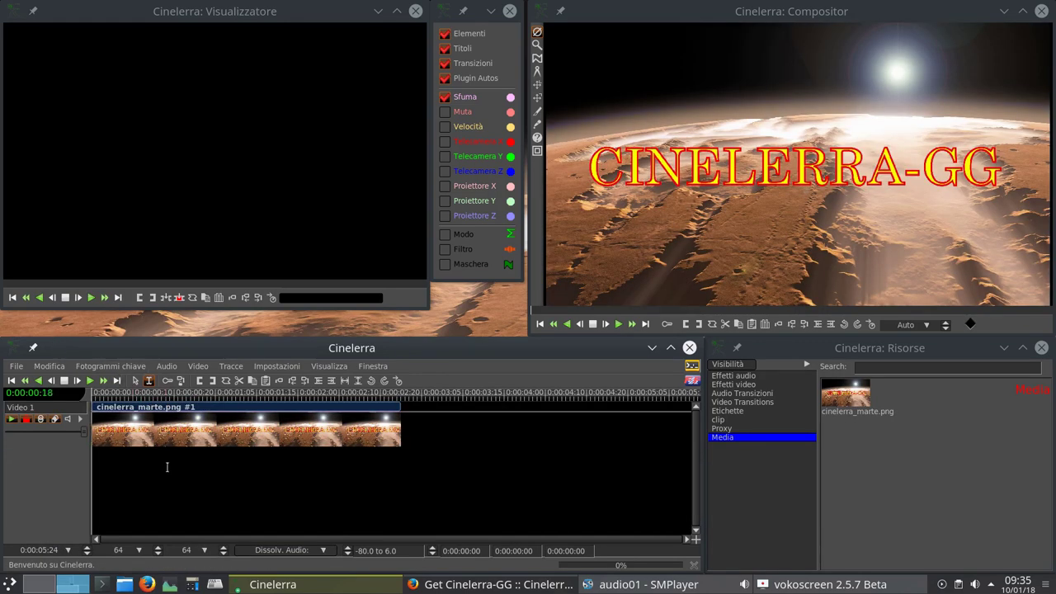
Load the video prova2.mp4 from the 1080 folder in place of the current project.
{"action": "left_click", "coordinate": [19, 377]}
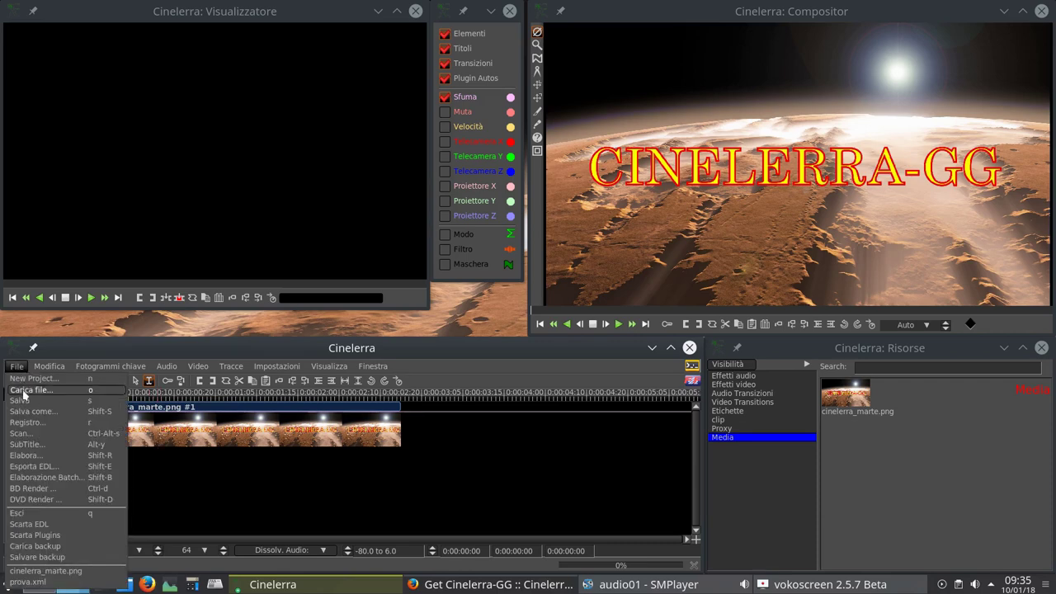
{"action": "left_click", "coordinate": [25, 389]}
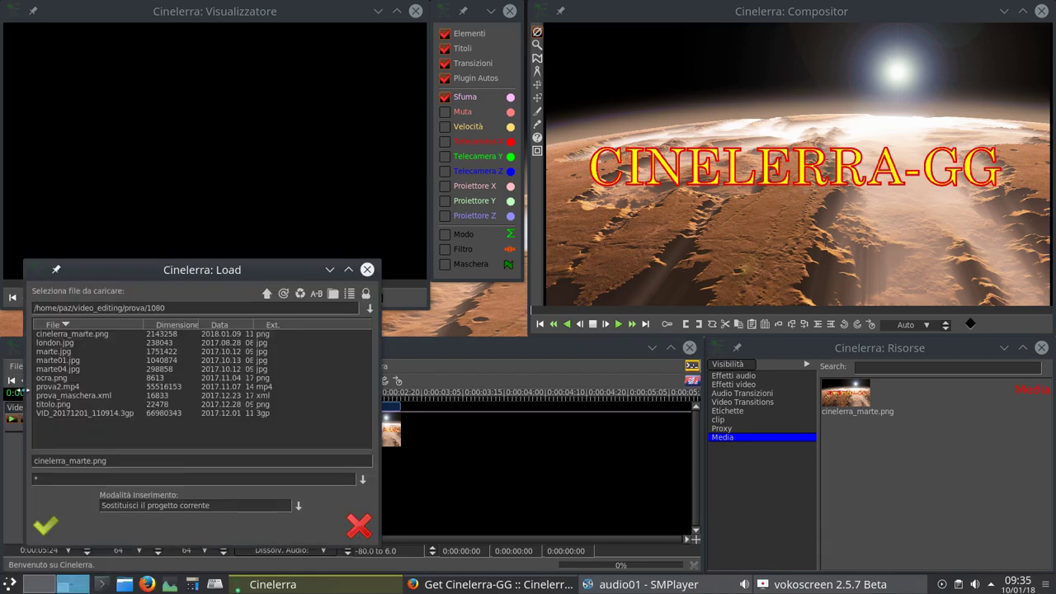
{"action": "left_click", "coordinate": [72, 390]}
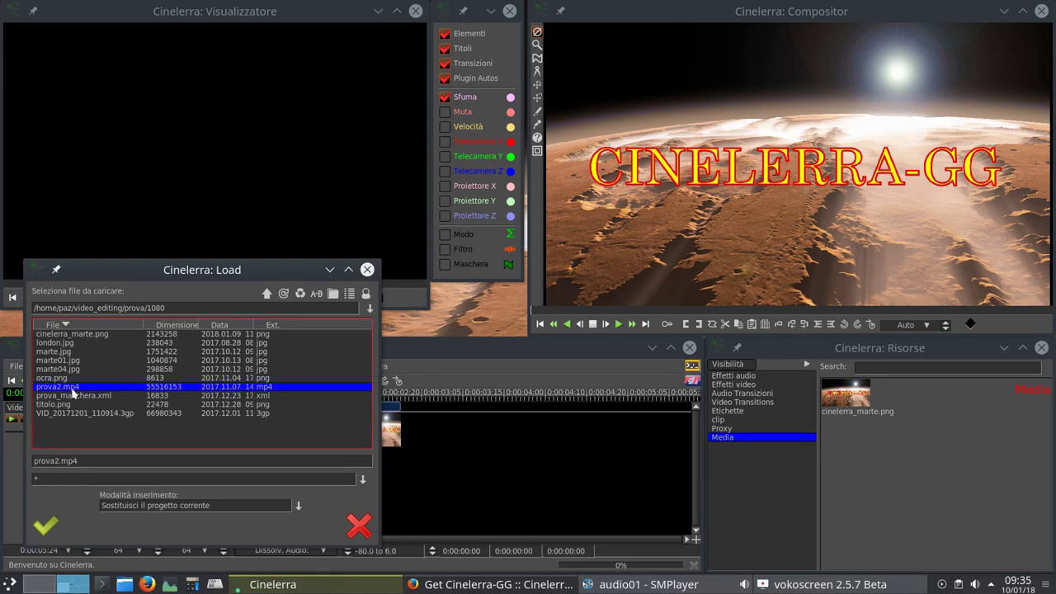
{"action": "left_click", "coordinate": [46, 525]}
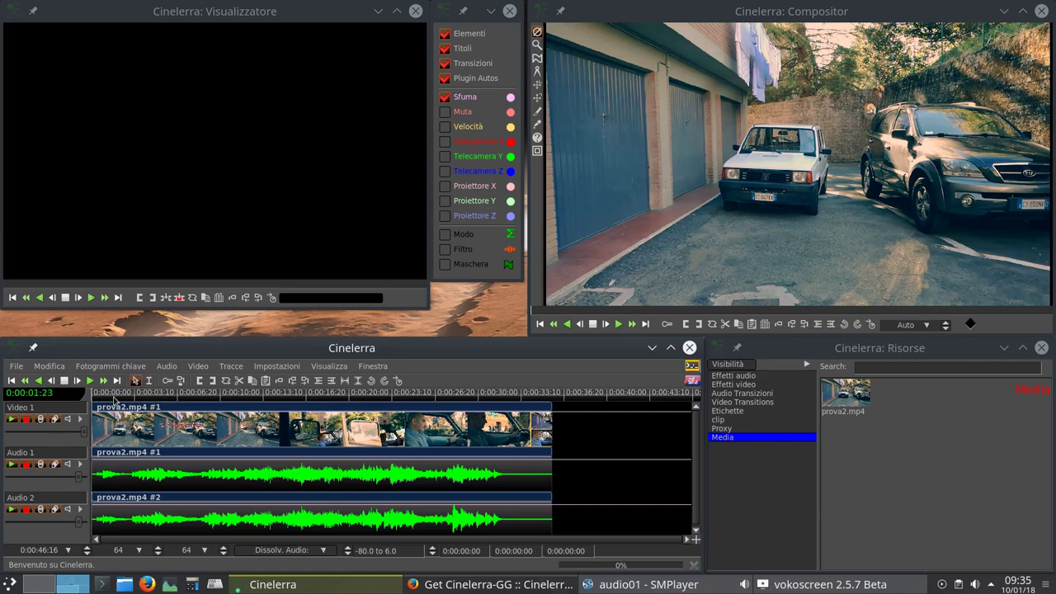
Scrub through prova2.mp4 on the timeline to about 0:00:34 and return the playhead to about 0:00:12.
{"action": "left_click", "coordinate": [145, 399]}
{"action": "left_click_drag", "start_coordinate": [151, 402], "coordinate": [546, 437]}
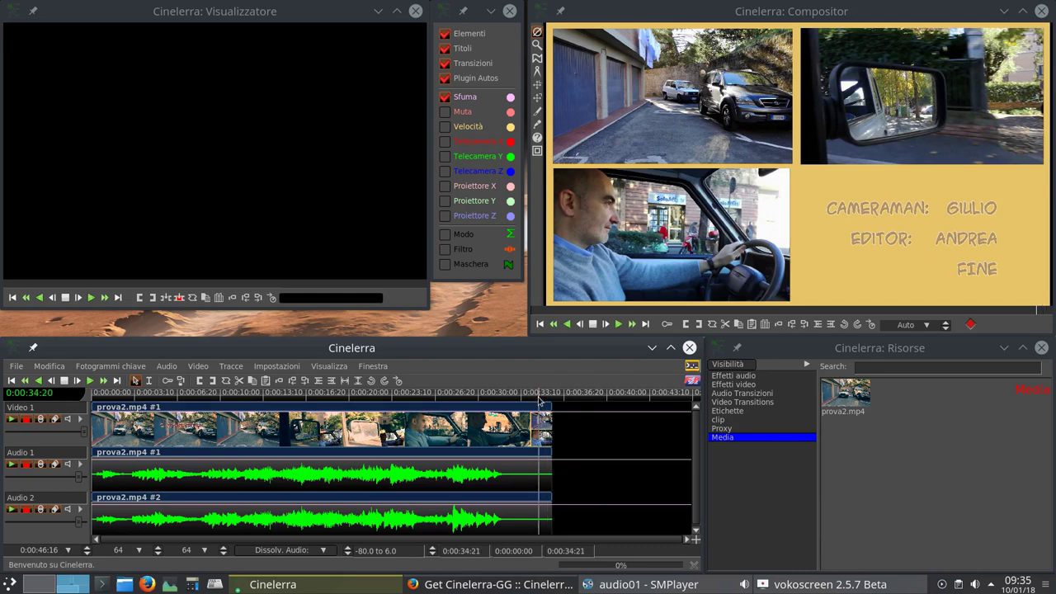
{"action": "left_click", "coordinate": [538, 401]}
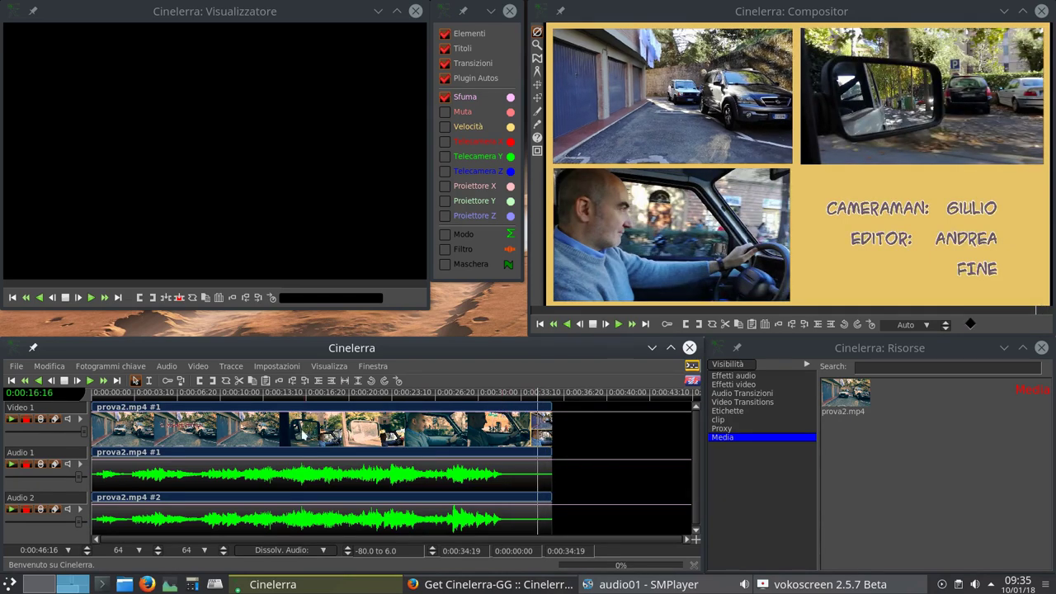
{"action": "left_click", "coordinate": [255, 398]}
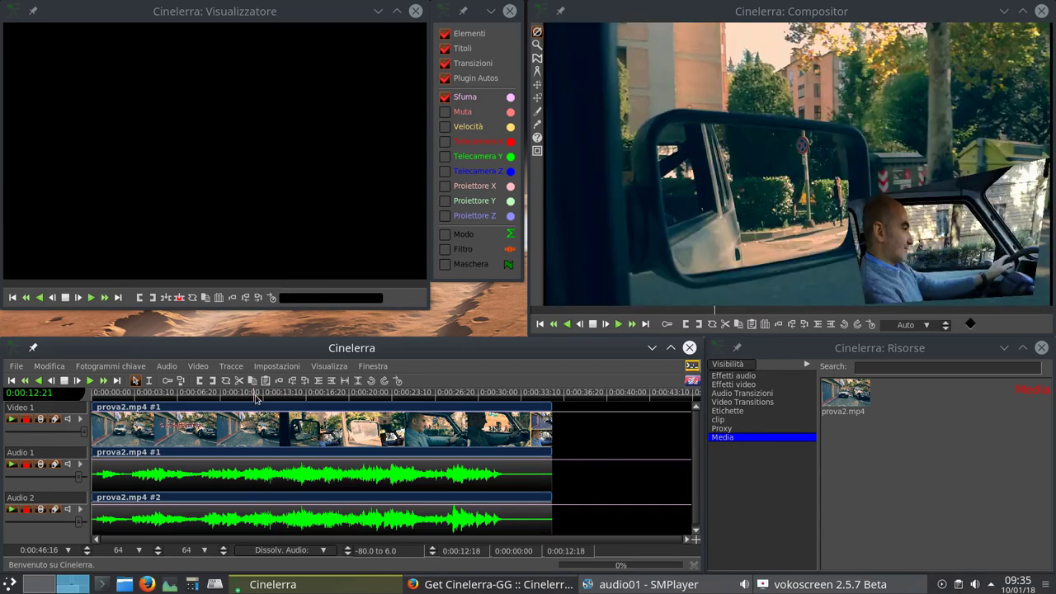
Load the project prova_maschera.xml from the 1080 folder, replacing the current project.
{"action": "left_click", "coordinate": [17, 370]}
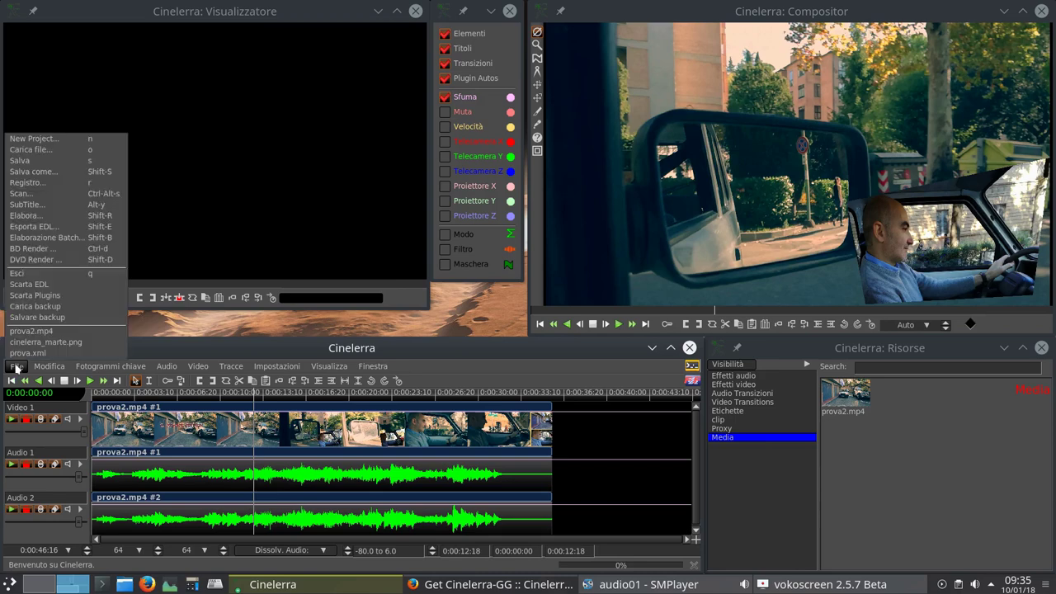
{"action": "left_click", "coordinate": [30, 151]}
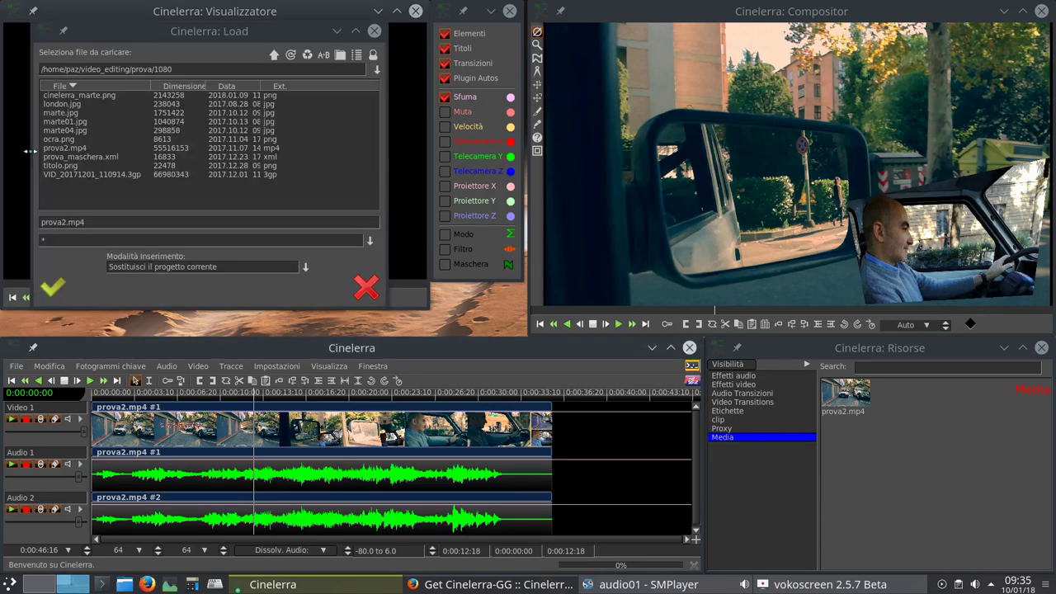
{"action": "left_click", "coordinate": [89, 157]}
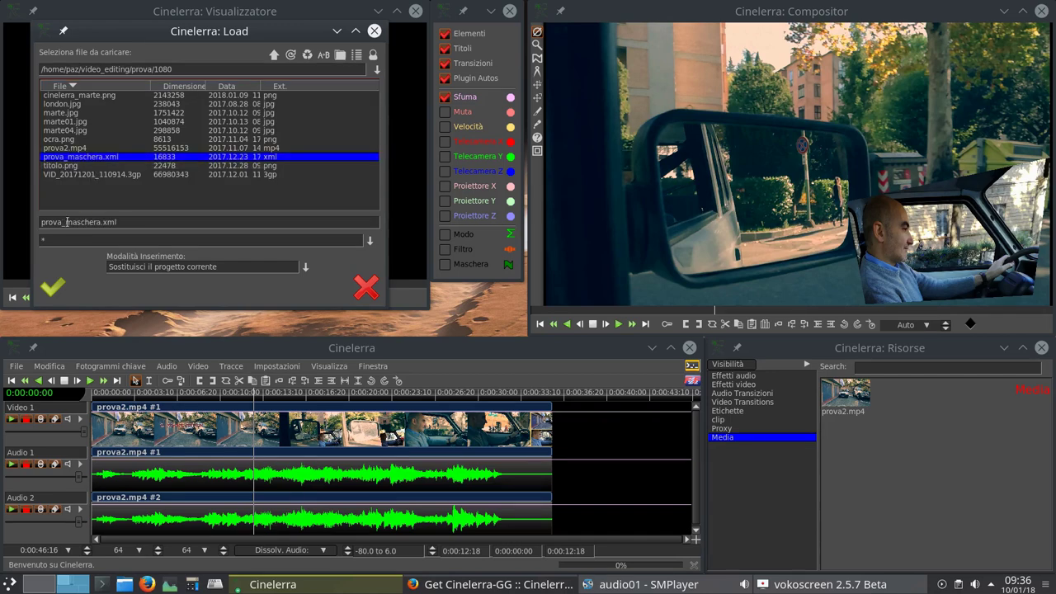
{"action": "left_click", "coordinate": [53, 287]}
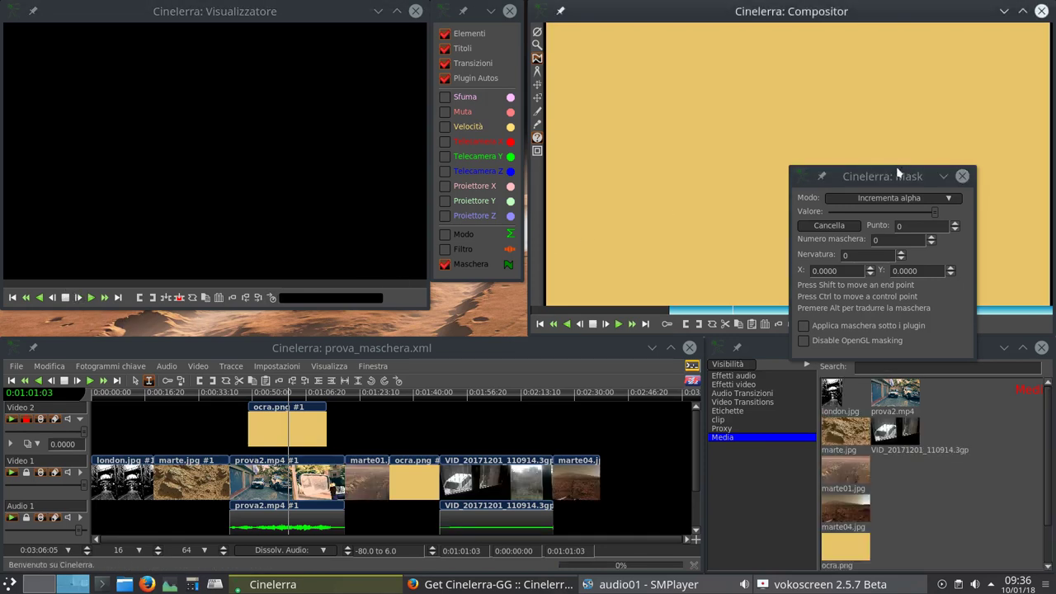
Move the Mask window off the Compositor and draw a four-point mask on ocra.png from about X 444, Y 300 to X 331, Y 709.
{"action": "left_click_drag", "start_coordinate": [896, 176], "coordinate": [239, 87]}
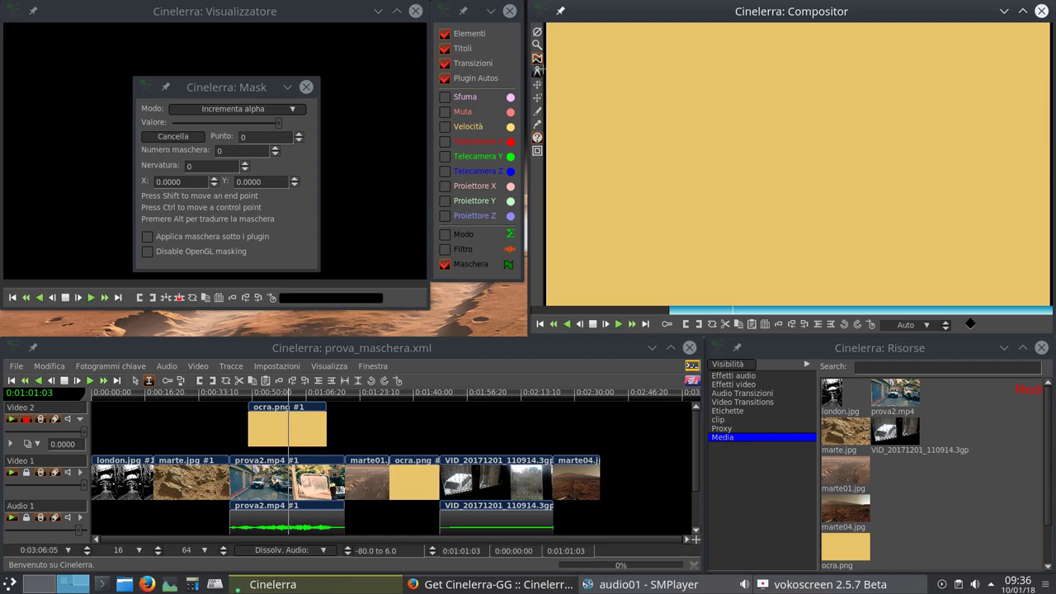
{"action": "left_click", "coordinate": [663, 101]}
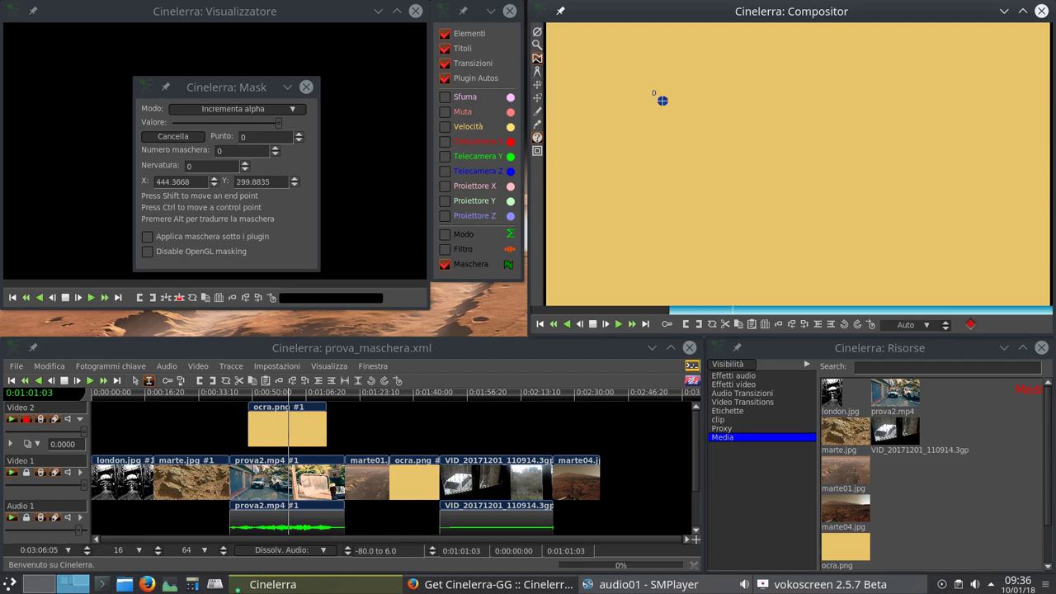
{"action": "left_click", "coordinate": [785, 145]}
{"action": "left_click", "coordinate": [736, 240]}
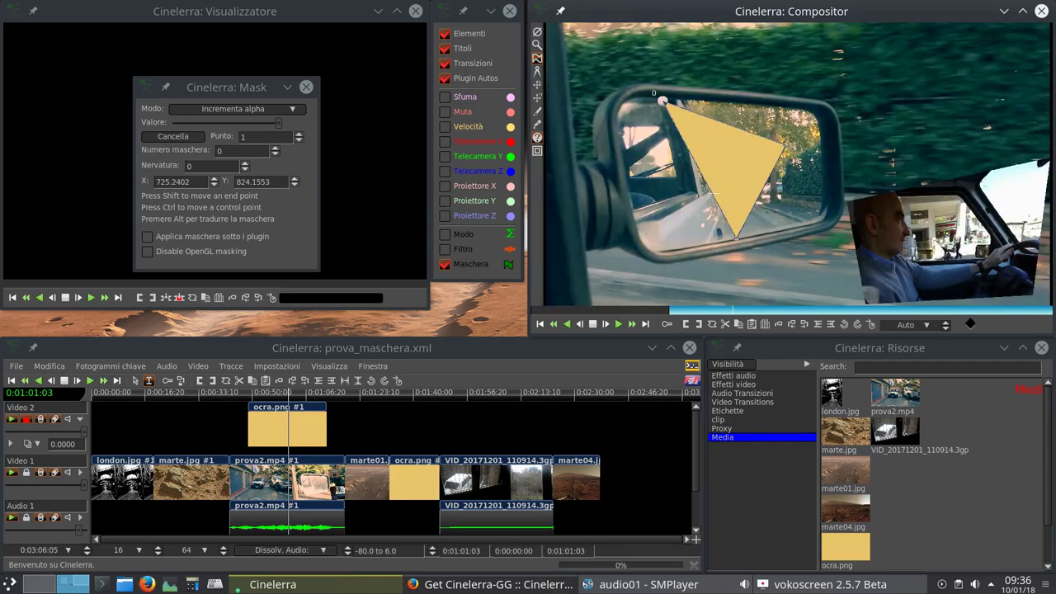
{"action": "left_click", "coordinate": [635, 206]}
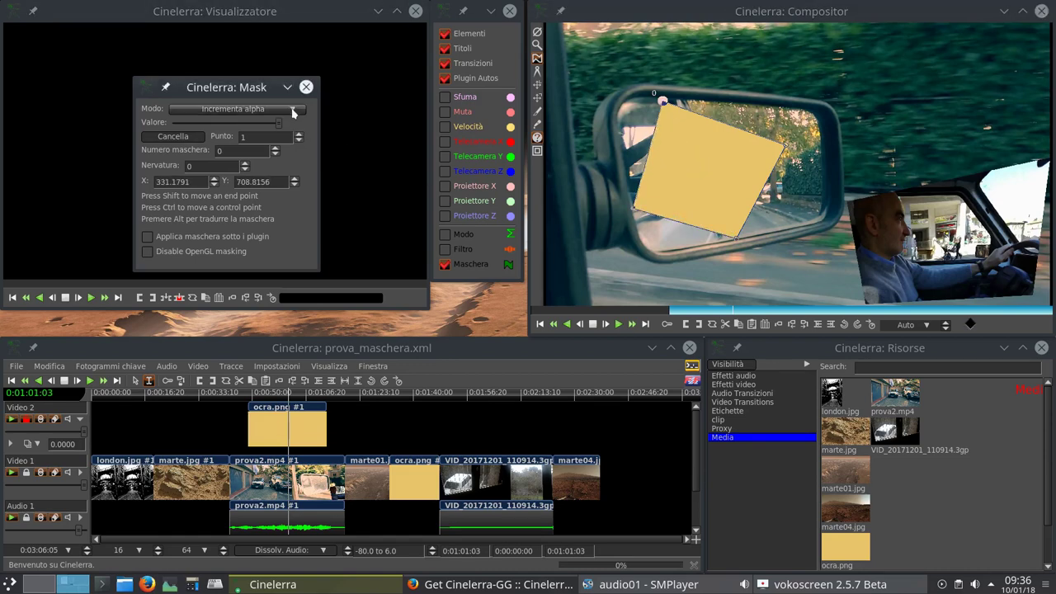
Set the mask mode on ocra.png to Sottrai alpha and stretch mask point 3 out to about X 1539, Y 478.
{"action": "left_click", "coordinate": [242, 109]}
{"action": "left_click", "coordinate": [208, 133]}
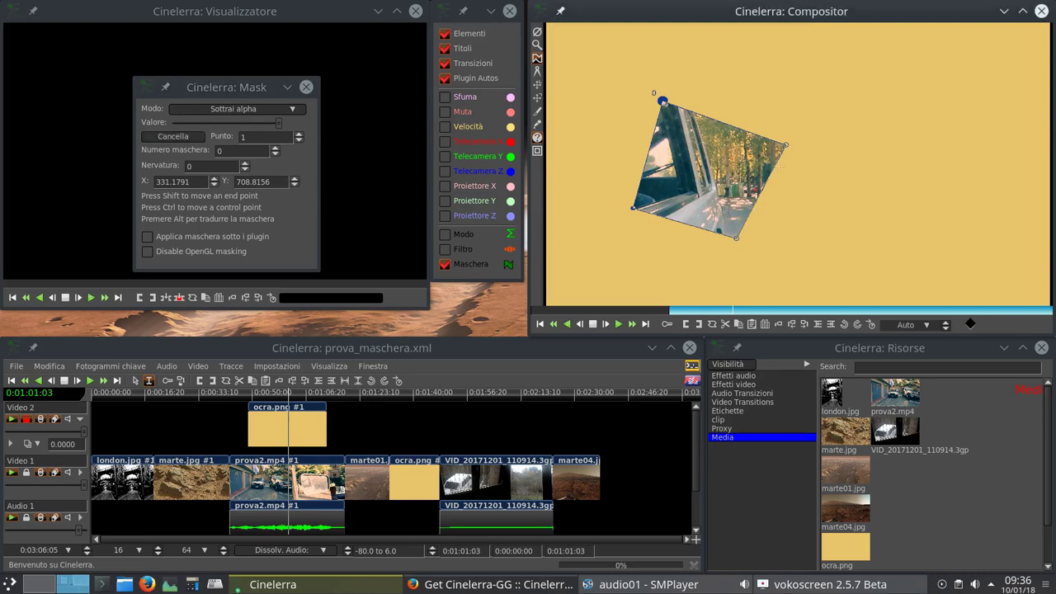
{"action": "left_click_drag", "start_coordinate": [786, 149], "coordinate": [951, 153]}
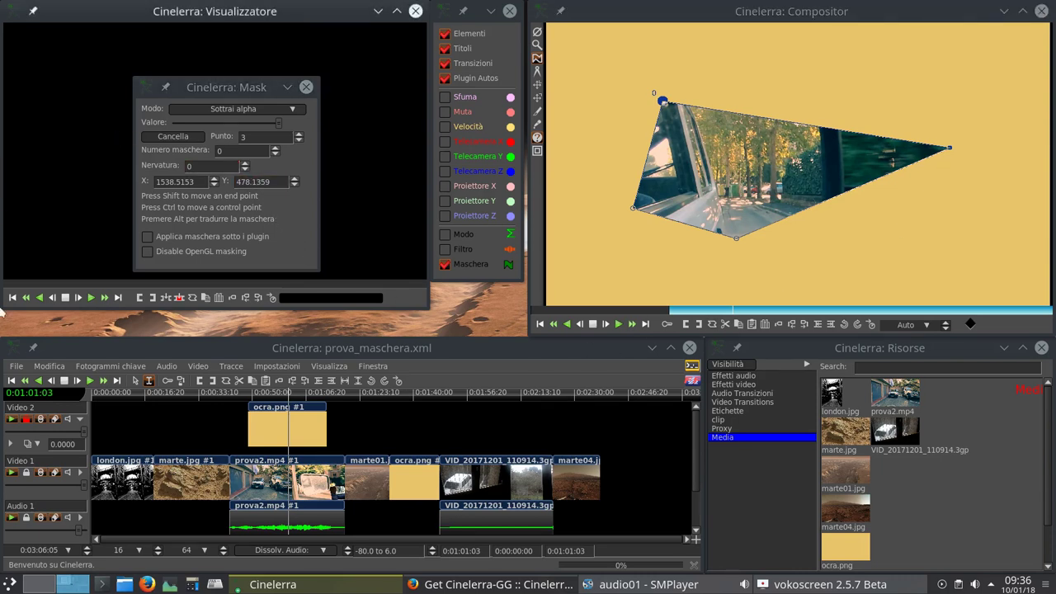
Examine the file commands, then the audio and video effects and their visibility categories in the Risorse window.
{"action": "left_click", "coordinate": [17, 367]}
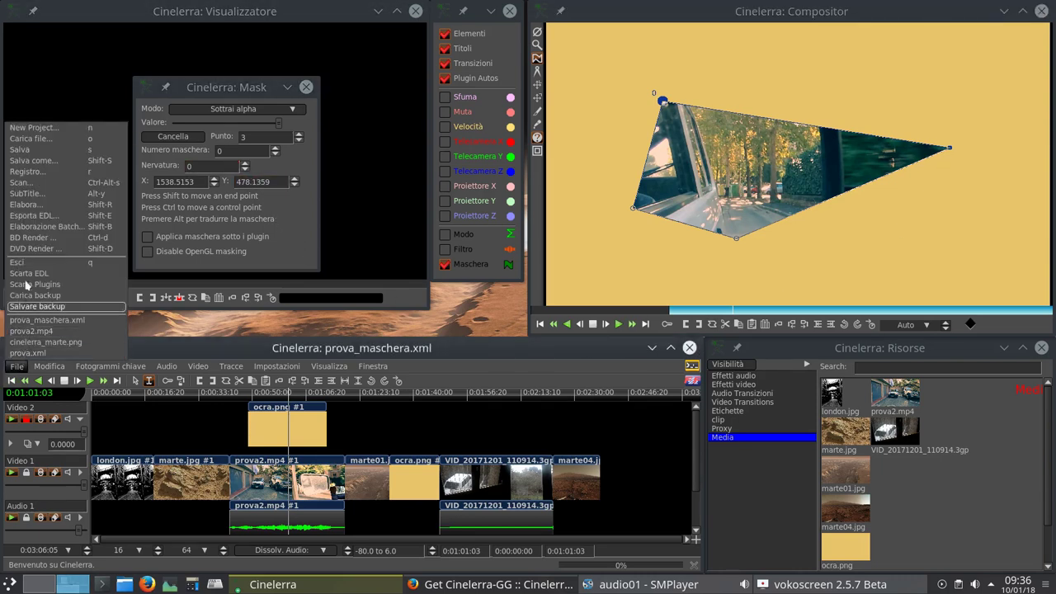
{"action": "left_click", "coordinate": [42, 149]}
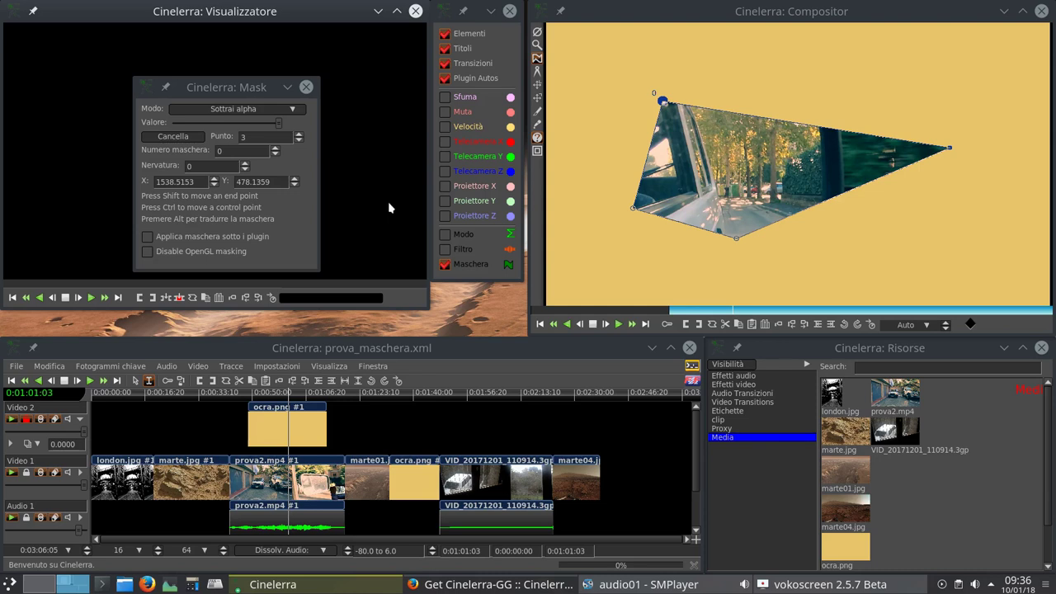
{"action": "left_click", "coordinate": [740, 376]}
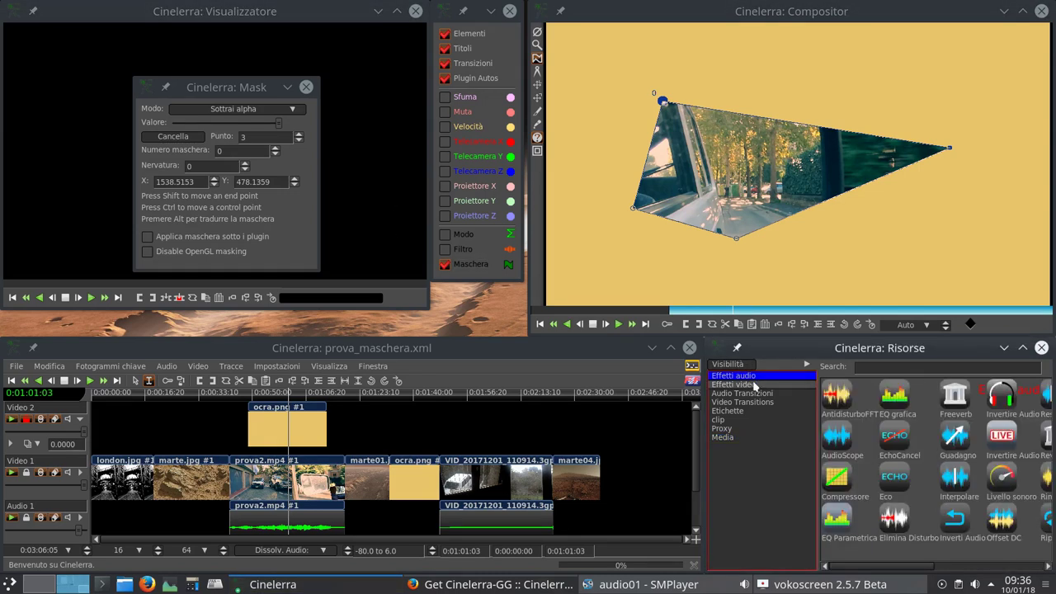
{"action": "left_click", "coordinate": [740, 384]}
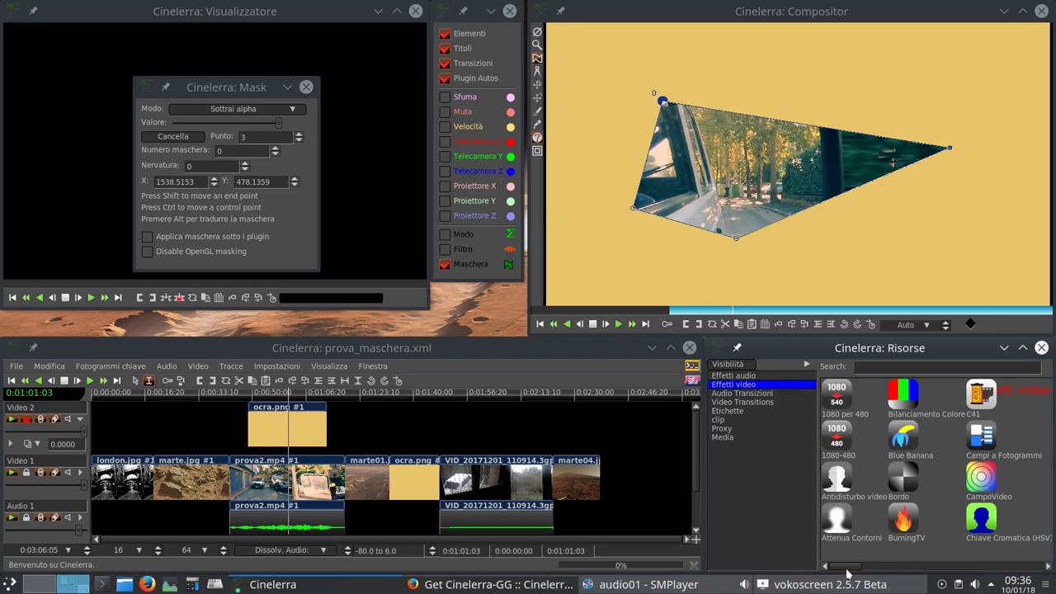
{"action": "left_click_drag", "start_coordinate": [845, 567], "coordinate": [907, 565]}
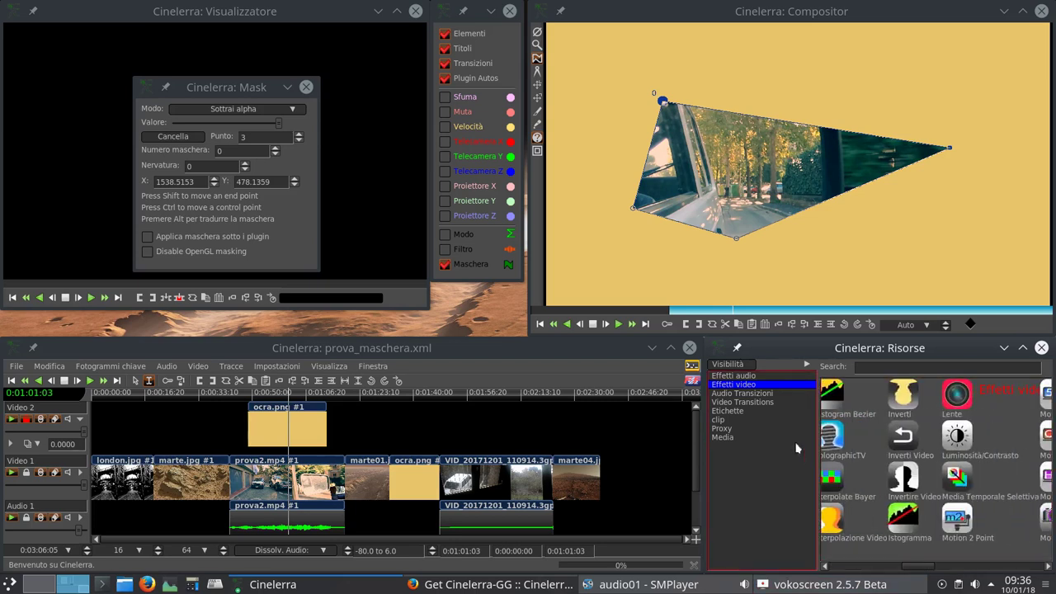
{"action": "left_click", "coordinate": [738, 365]}
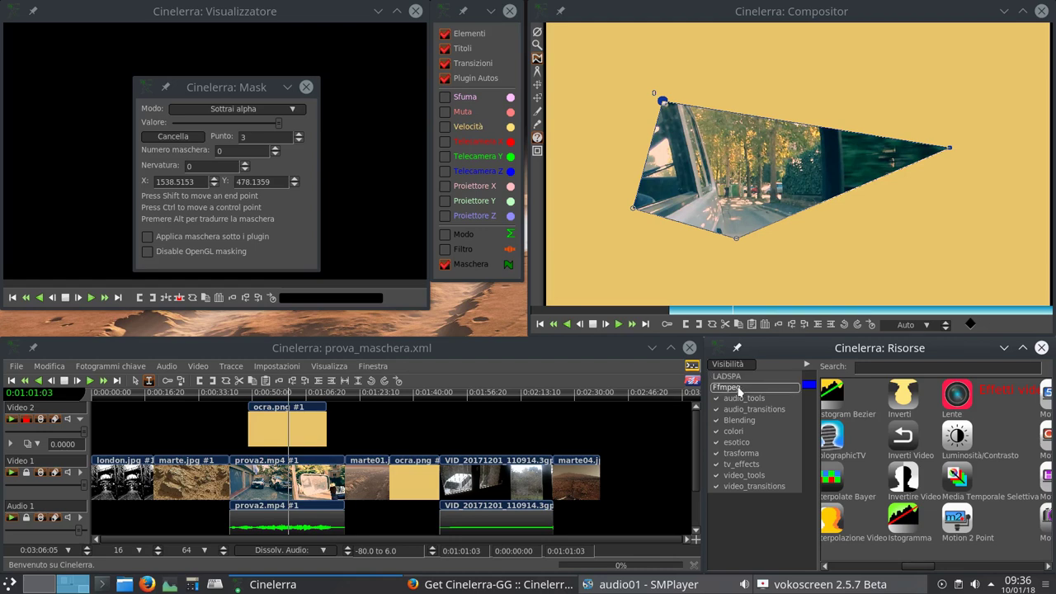
{"action": "left_click", "coordinate": [731, 504]}
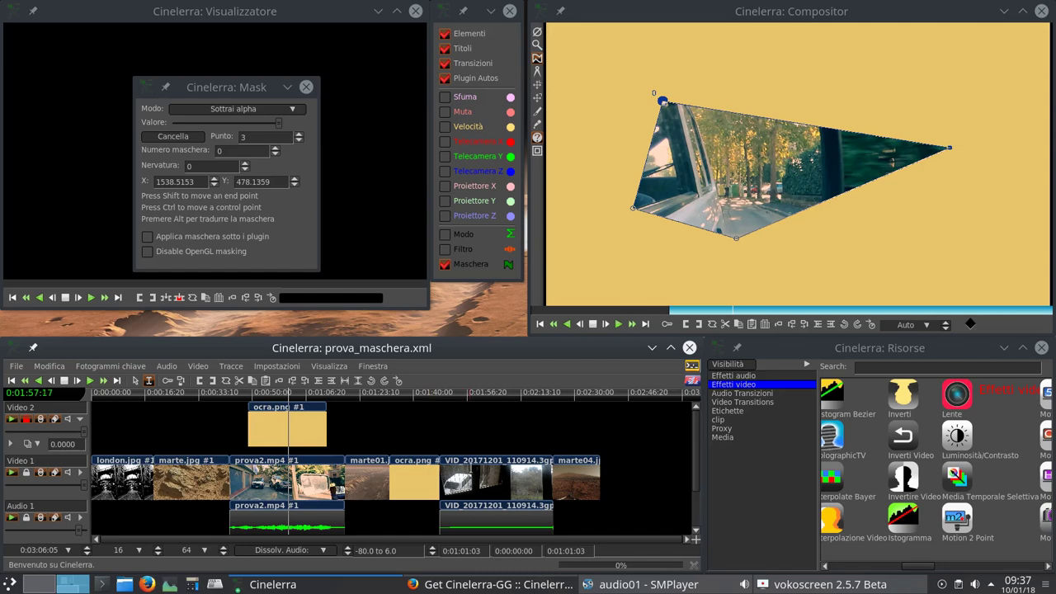
Move the playhead to about 0:01:59 on the timeline and display the Modo, Filtro, Sfuma, Muta and Velocità automation on the tracks.
{"action": "left_click", "coordinate": [477, 399]}
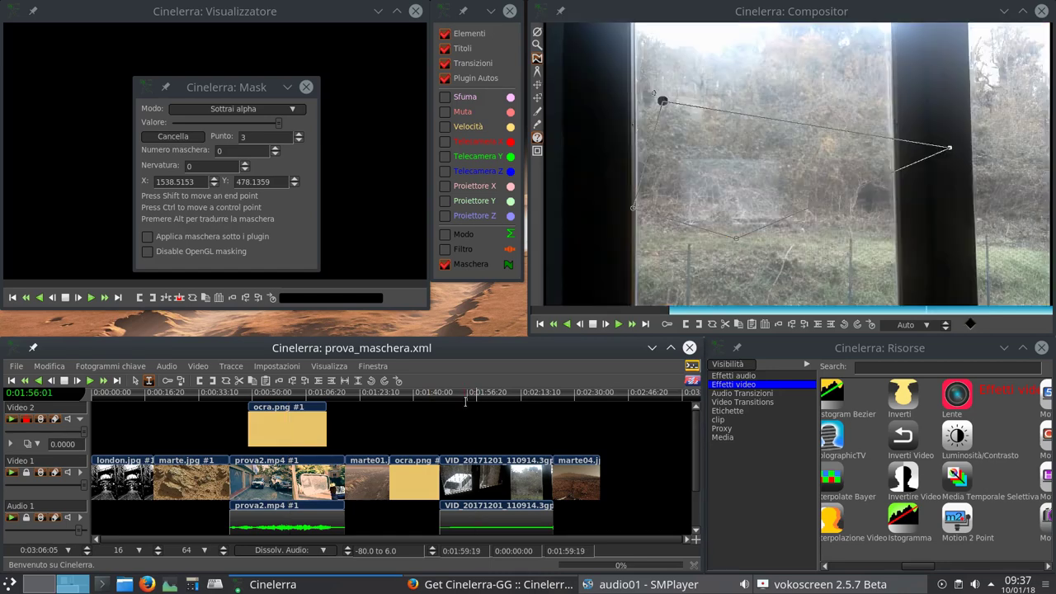
{"action": "left_click", "coordinate": [444, 235]}
{"action": "left_click", "coordinate": [444, 248]}
{"action": "left_click", "coordinate": [445, 97]}
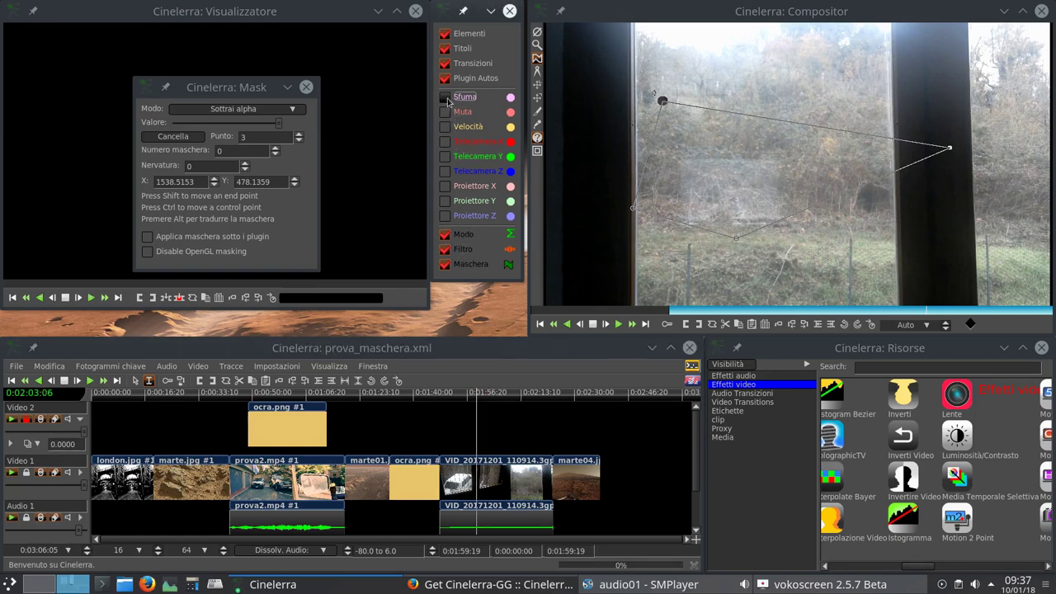
{"action": "left_click", "coordinate": [445, 111]}
{"action": "left_click", "coordinate": [445, 126]}
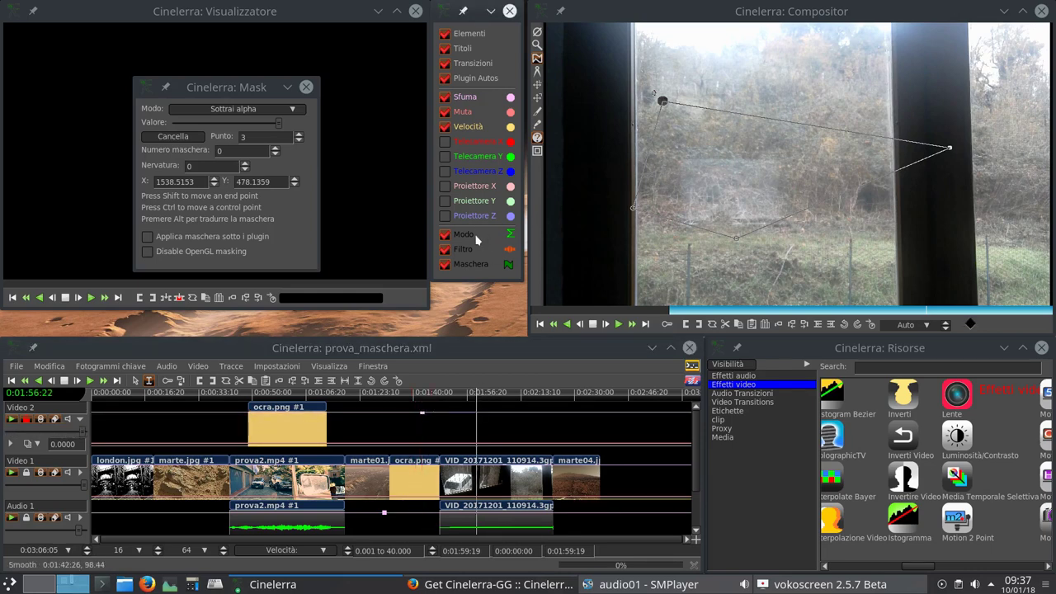
Compare the projector and camera frames in the Compositor, turn on the safe-region guides and protect the video from changes.
{"action": "left_click", "coordinate": [538, 98]}
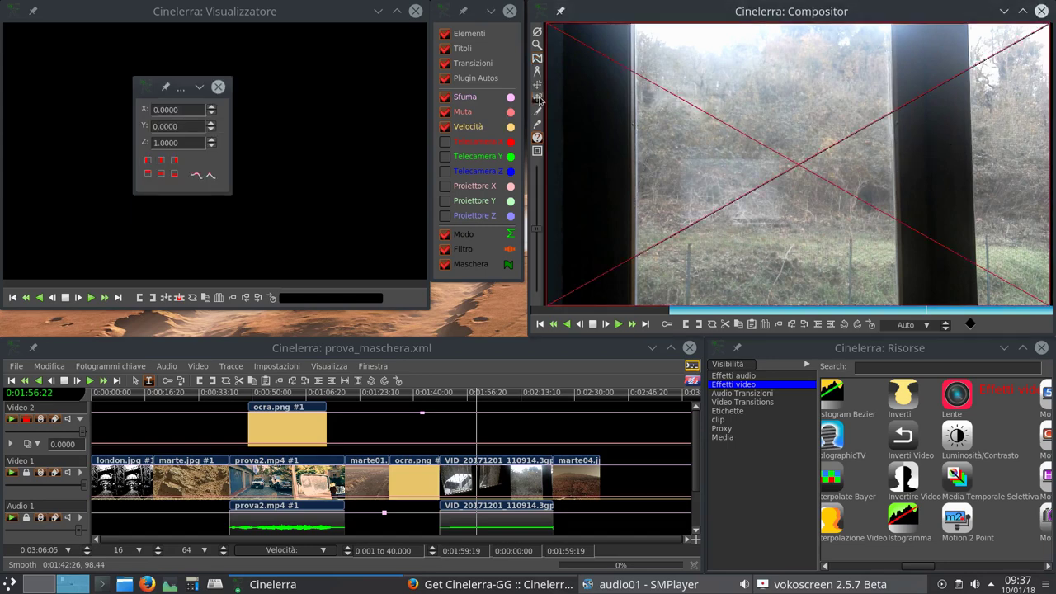
{"action": "left_click", "coordinate": [538, 86]}
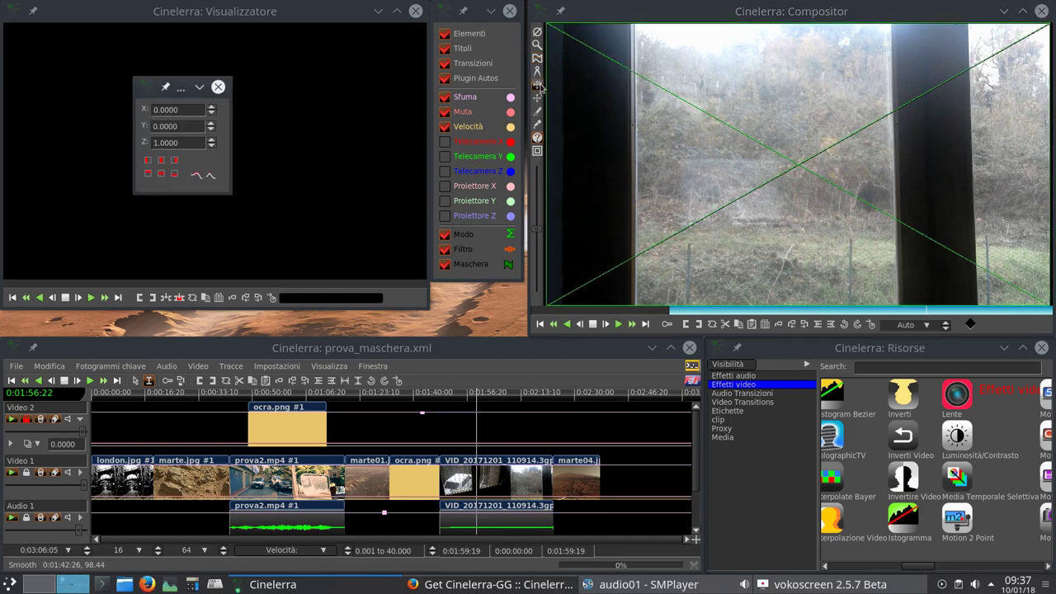
{"action": "left_click", "coordinate": [537, 99]}
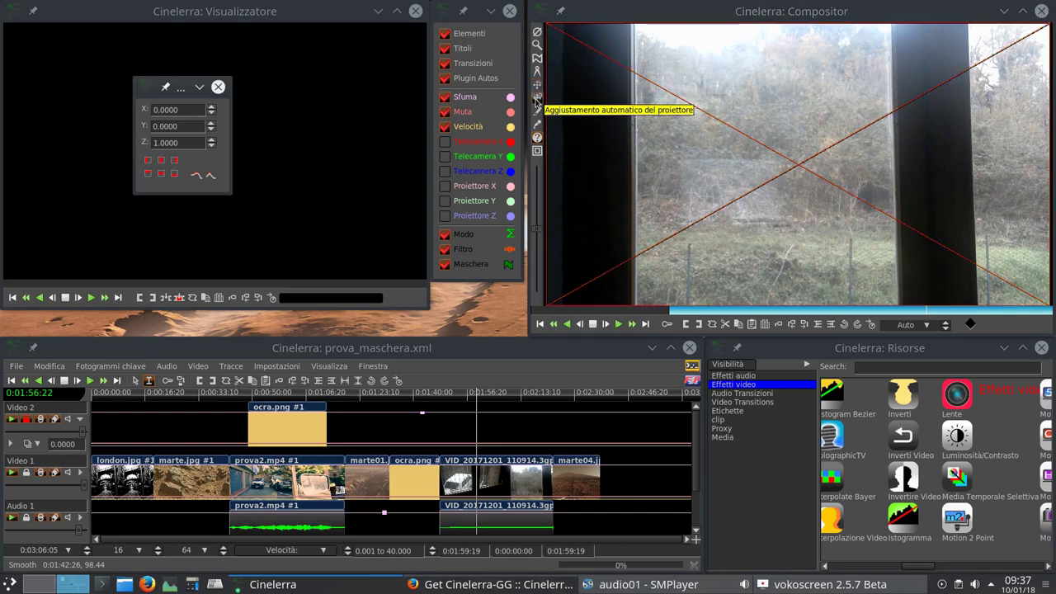
{"action": "left_click", "coordinate": [536, 152]}
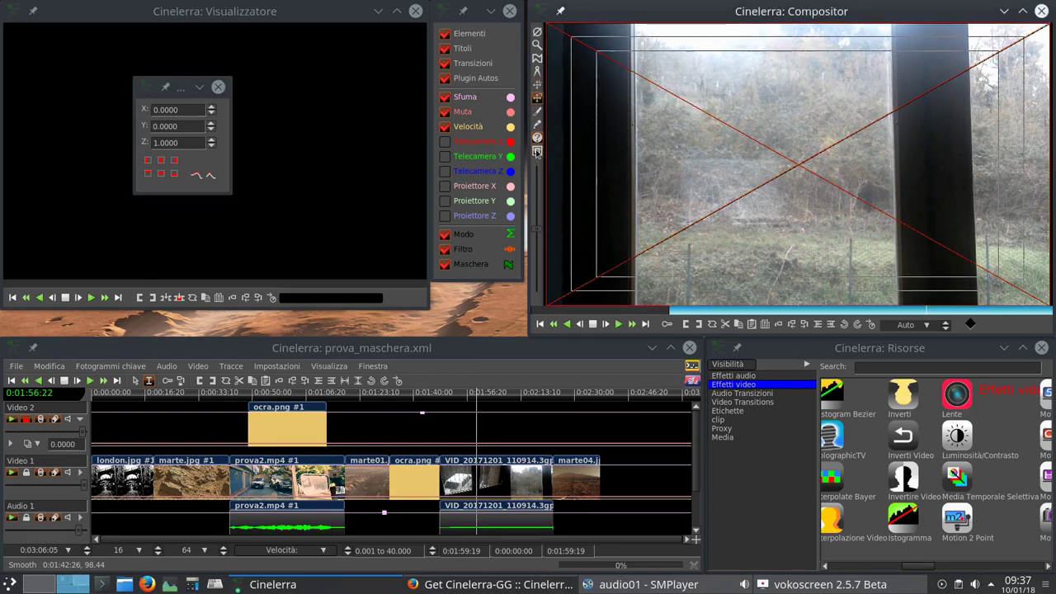
{"action": "left_click", "coordinate": [537, 32]}
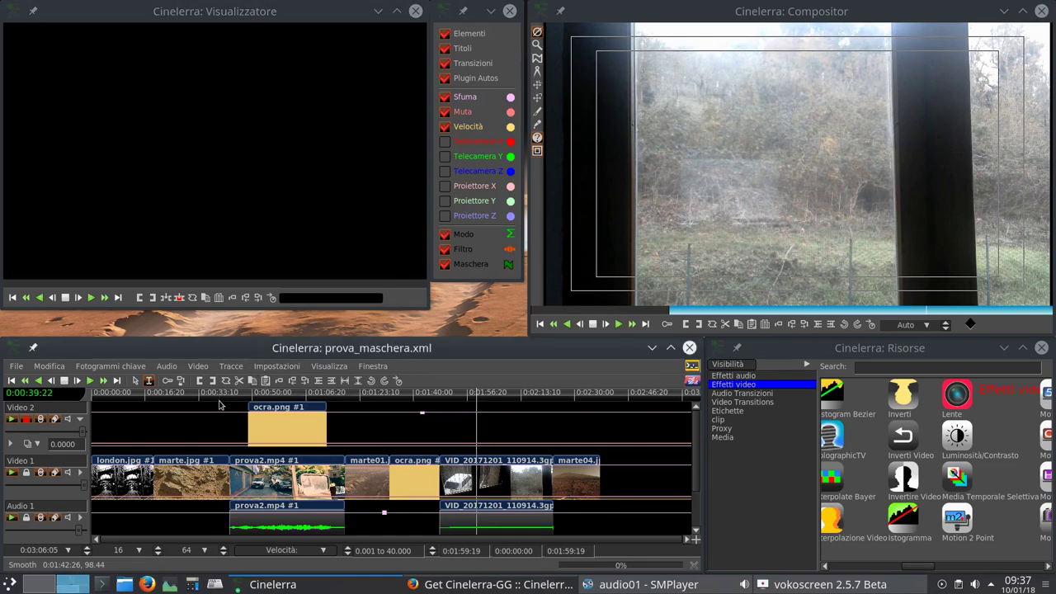
List the project media in Risorse, look over the video and file commands, and inspect the Batch Render settings without changing them.
{"action": "left_click", "coordinate": [722, 438]}
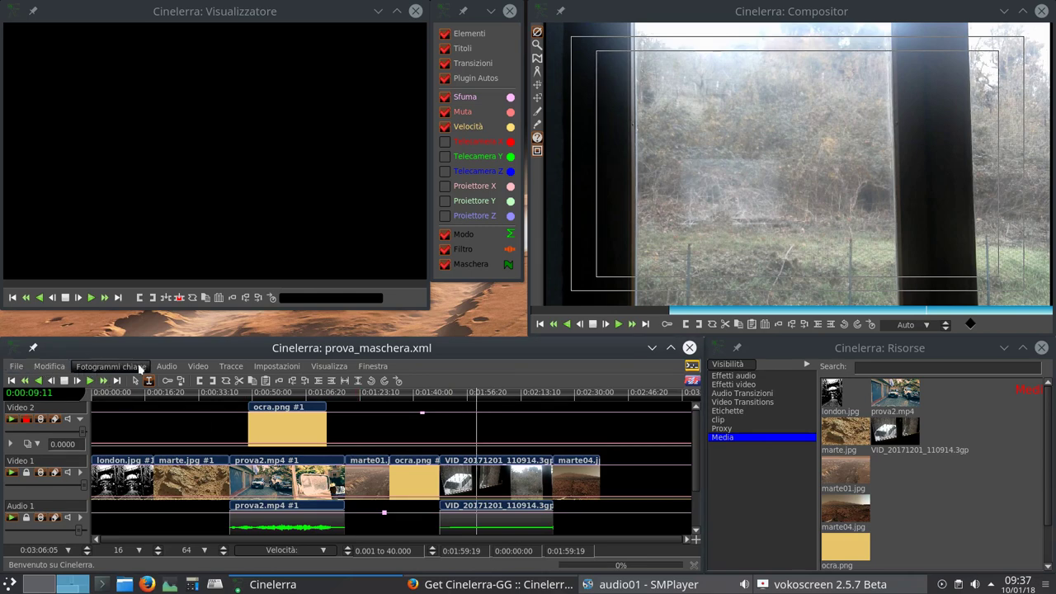
{"action": "left_click", "coordinate": [190, 368]}
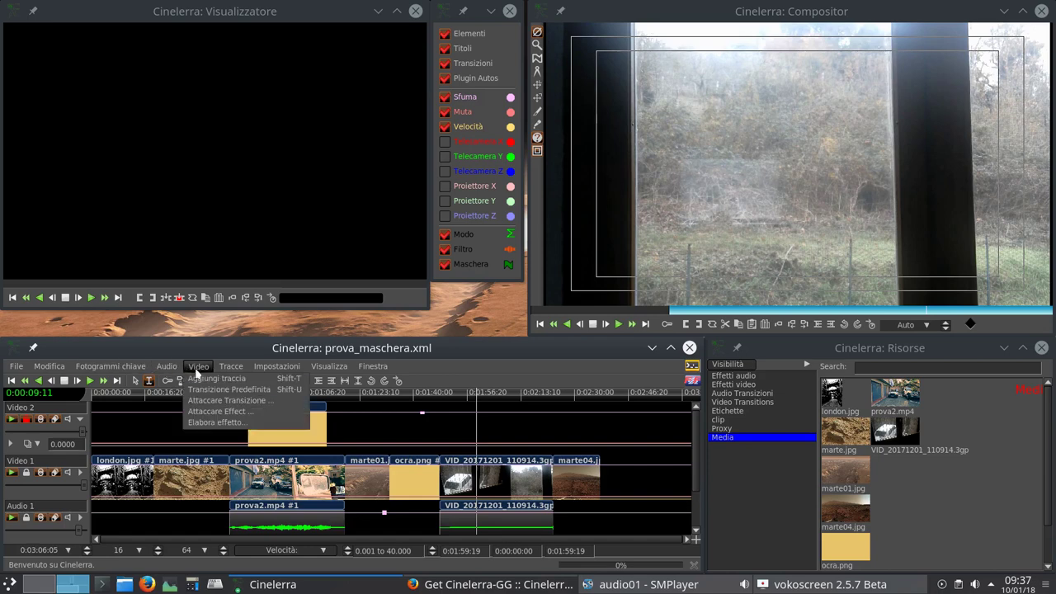
{"action": "left_click", "coordinate": [189, 366]}
{"action": "left_click", "coordinate": [16, 367]}
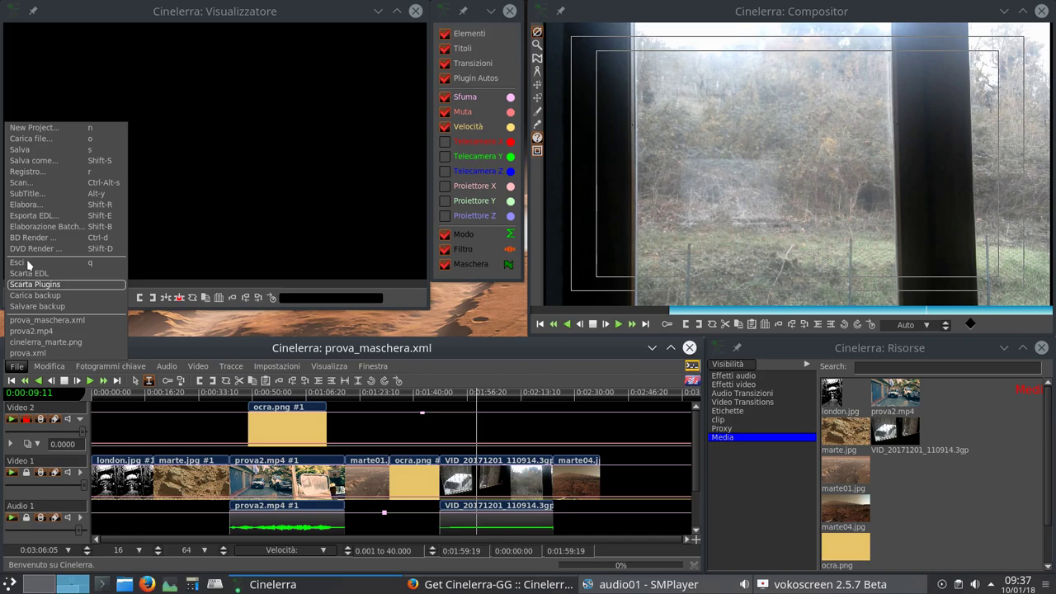
{"action": "left_click", "coordinate": [37, 230]}
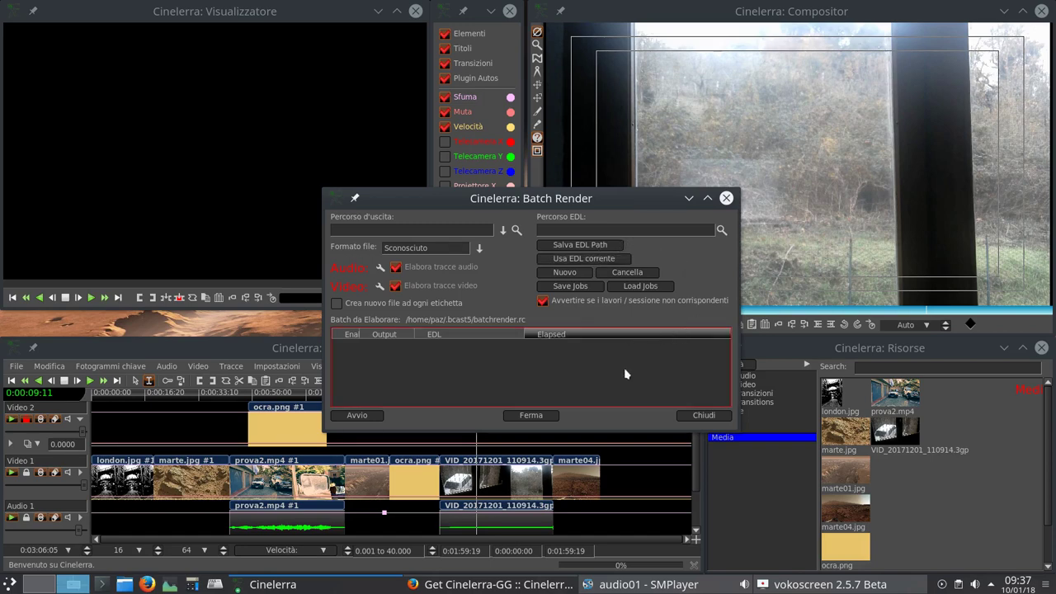
{"action": "left_click", "coordinate": [703, 415]}
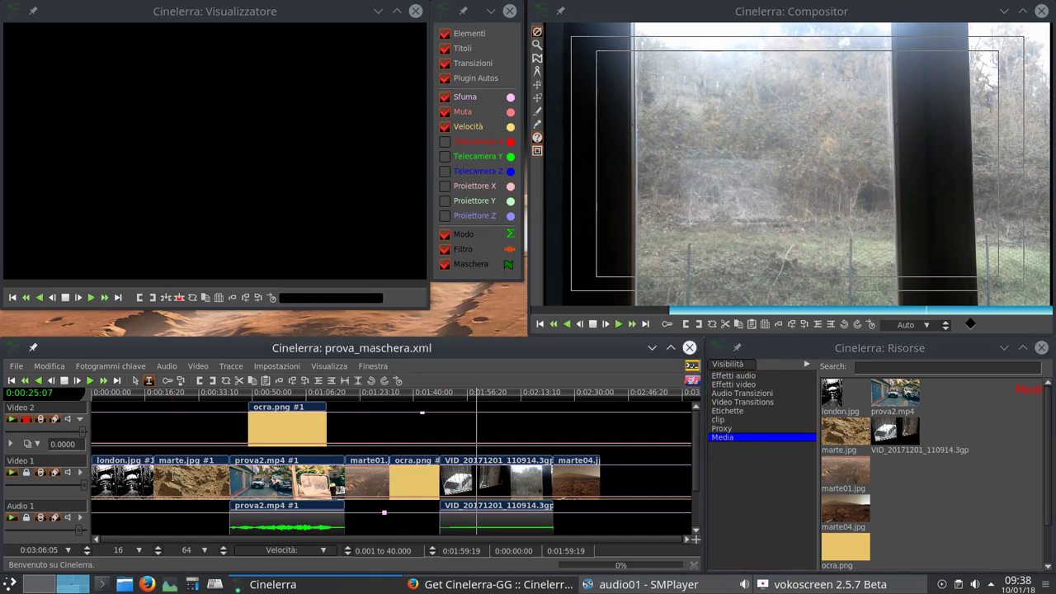
Examine the Preferenze pages for appearance, playback B, recording, performance and program information, and leave without applying changes.
{"action": "left_click", "coordinate": [279, 368]}
{"action": "left_click", "coordinate": [273, 389]}
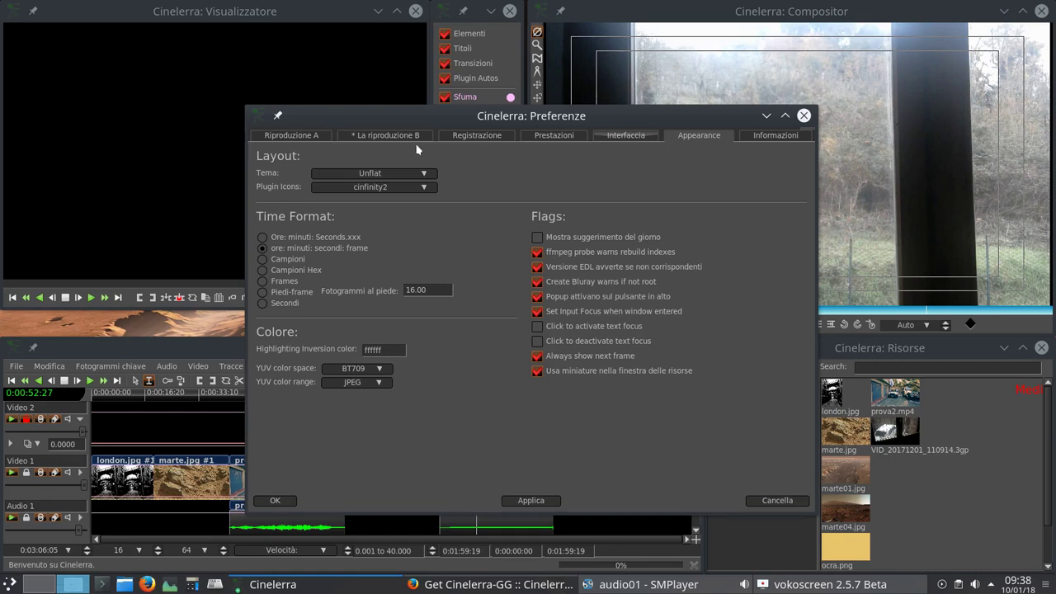
{"action": "left_click", "coordinate": [381, 137]}
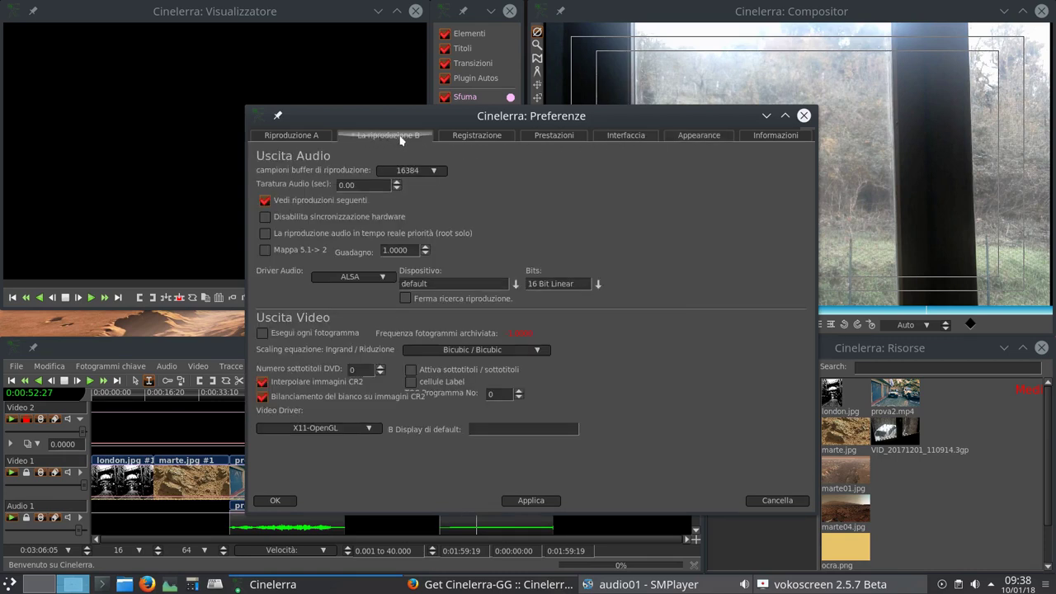
{"action": "left_click", "coordinate": [480, 140]}
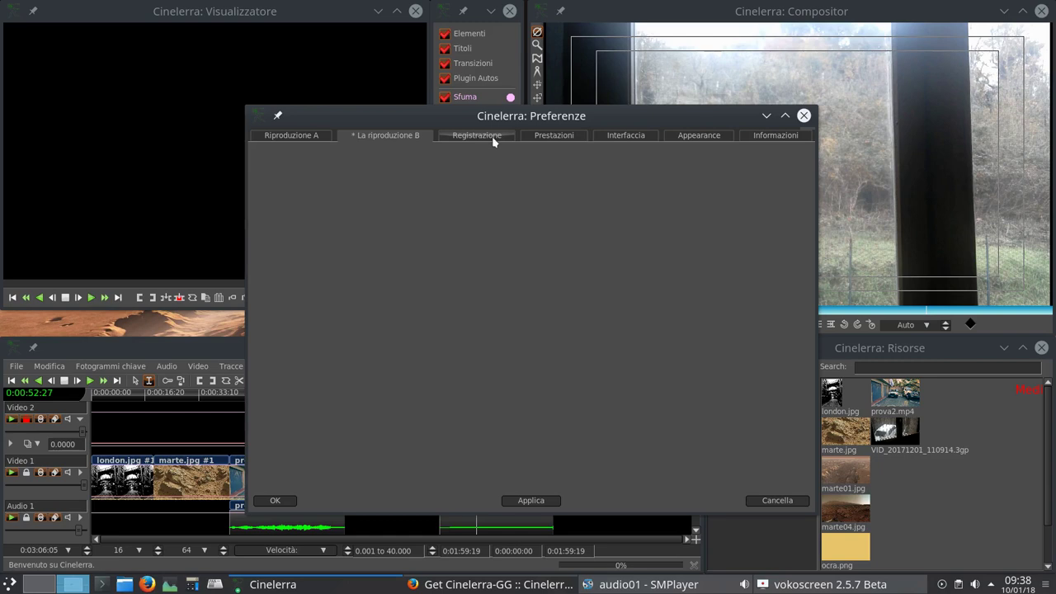
{"action": "left_click", "coordinate": [540, 138]}
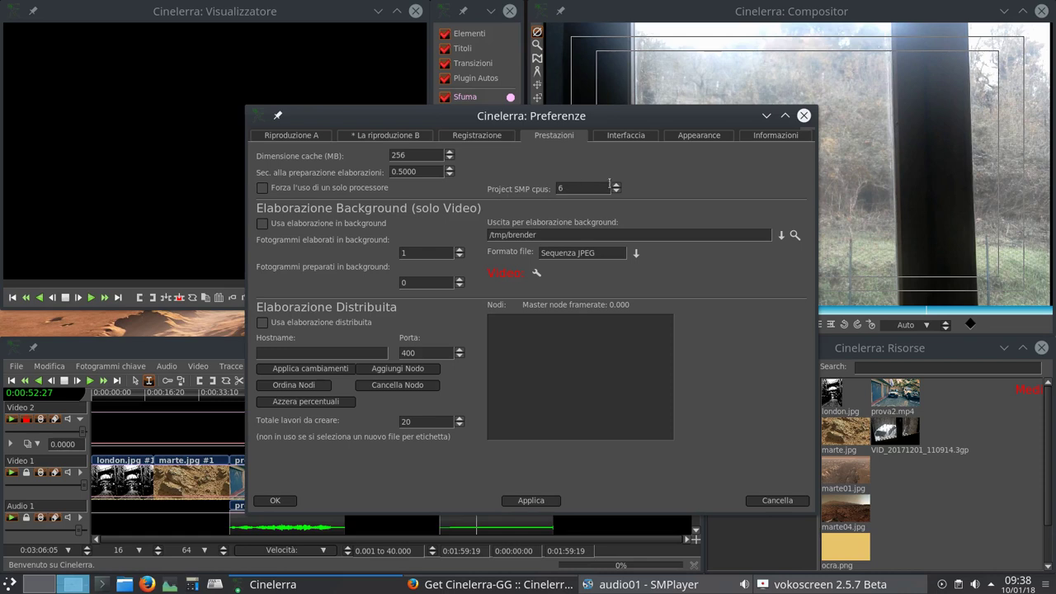
{"action": "left_click", "coordinate": [561, 188]}
{"action": "left_click", "coordinate": [763, 136]}
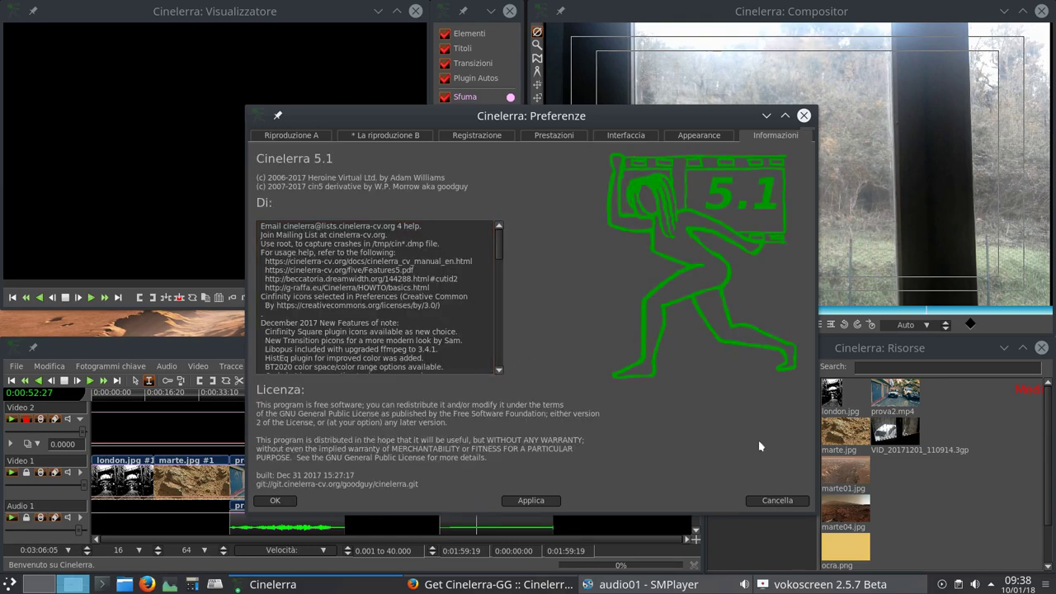
{"action": "left_click", "coordinate": [779, 501]}
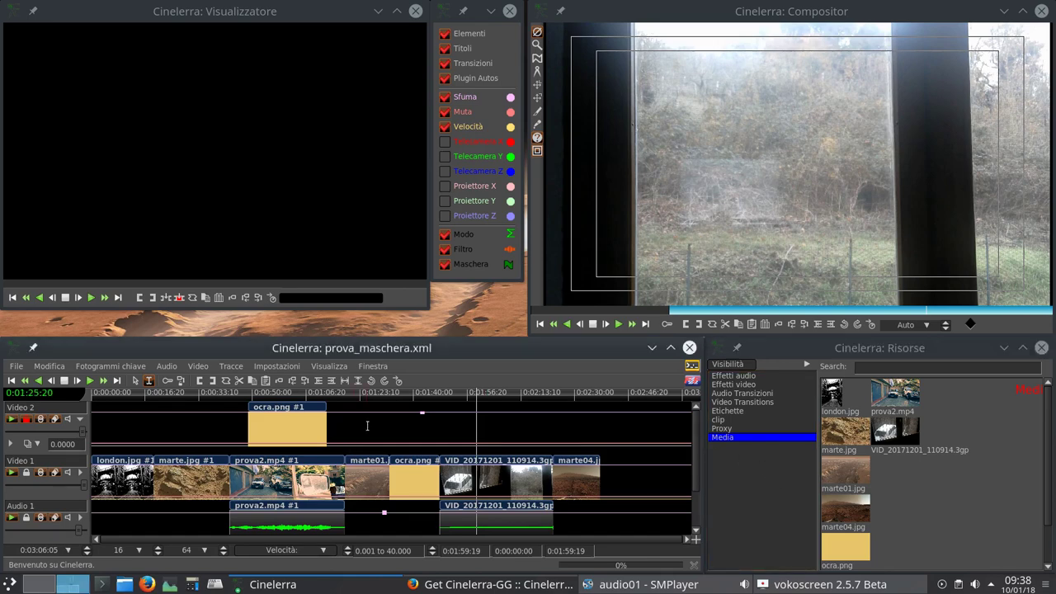
Quit Cinelerra without saving the changes to prova_maschera.xml.
{"action": "key", "text": "q"}
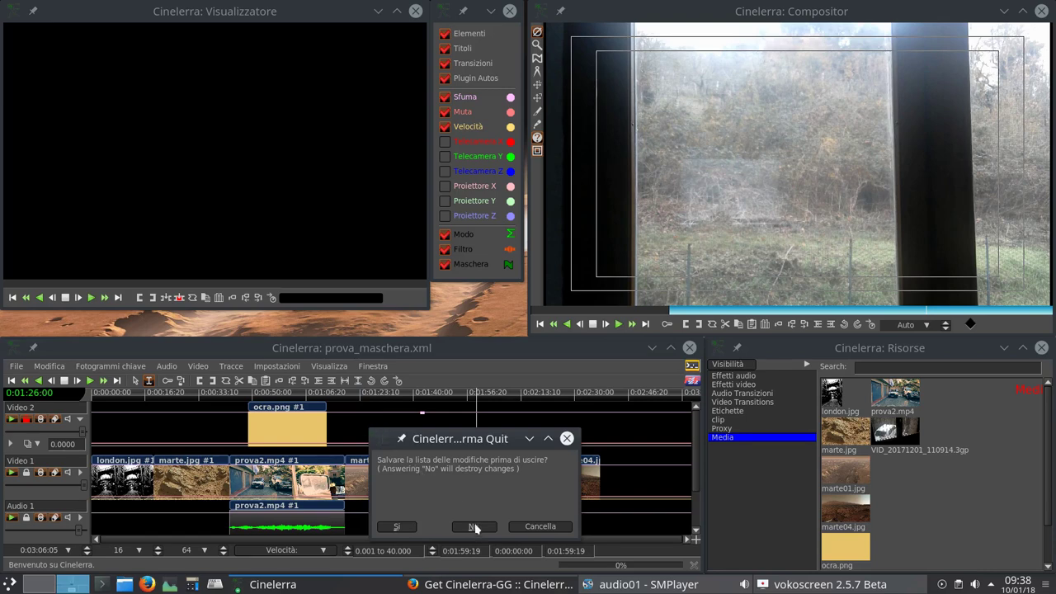
{"action": "left_click", "coordinate": [476, 529]}
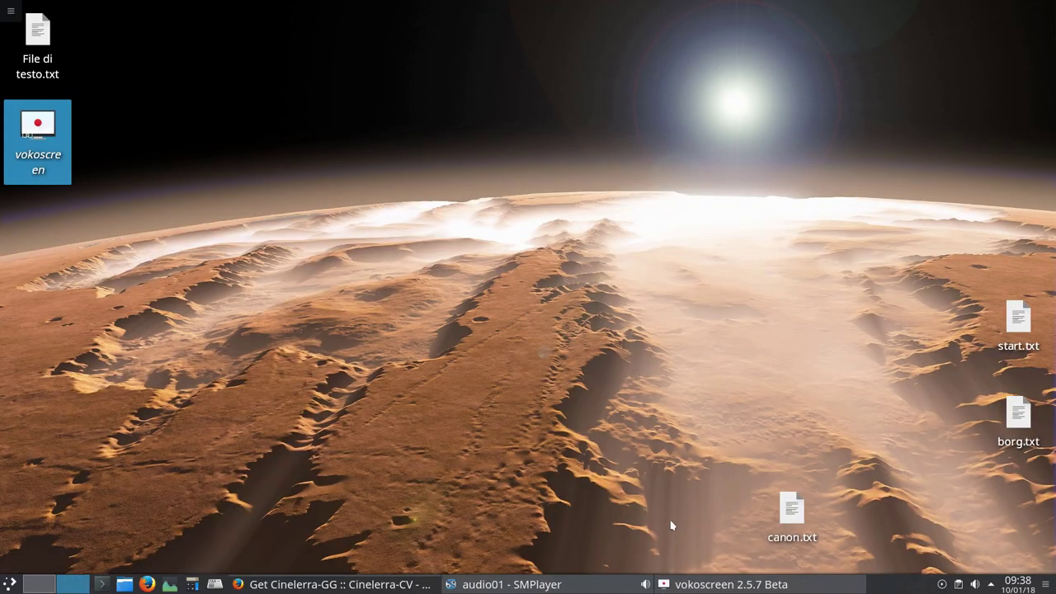
{"action": "mouse_move", "coordinate": [729, 589]}
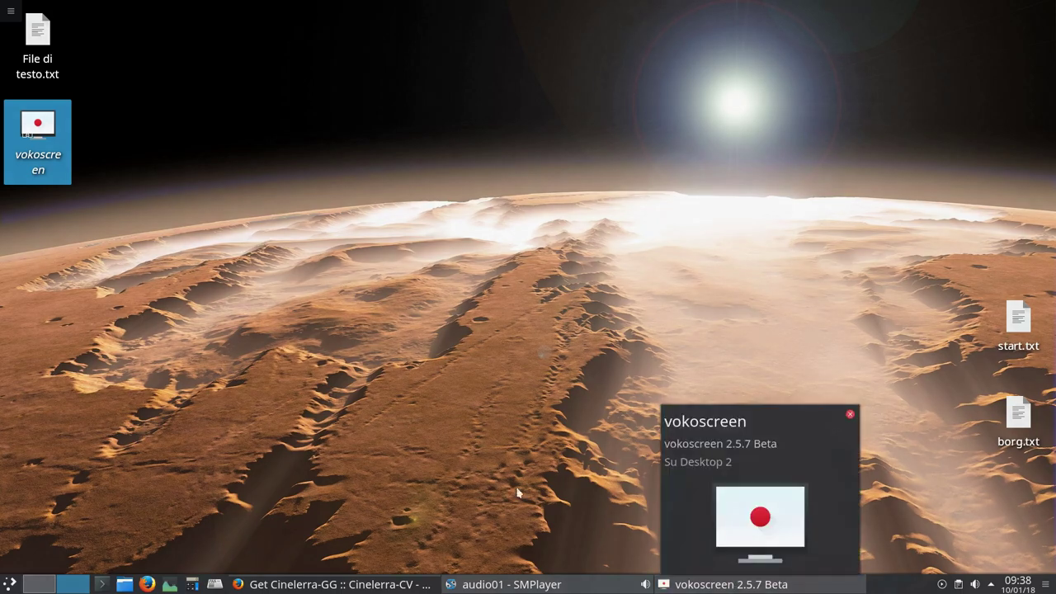